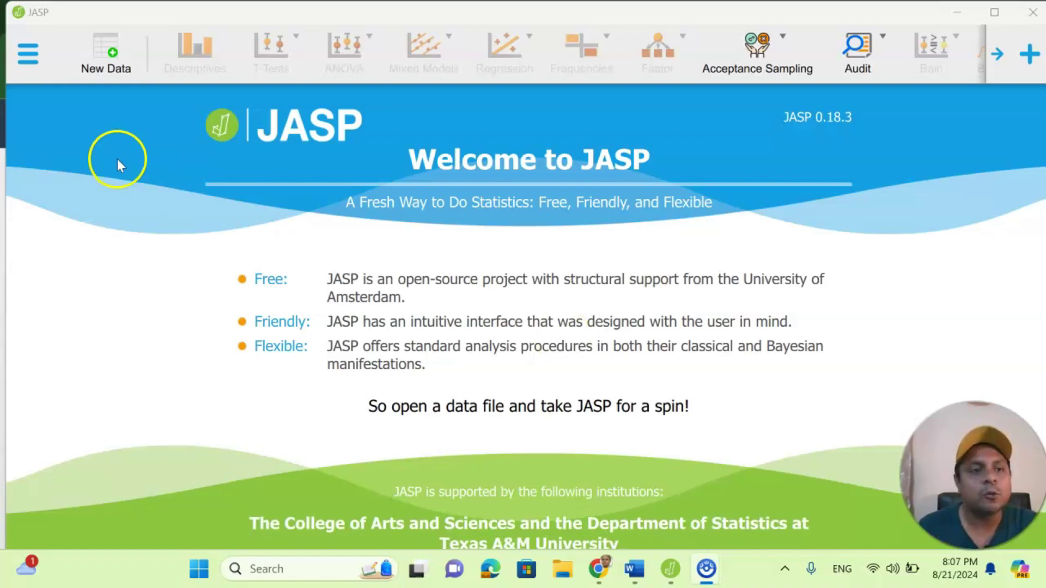
{"action": "left_click", "coordinate": [30, 60]}
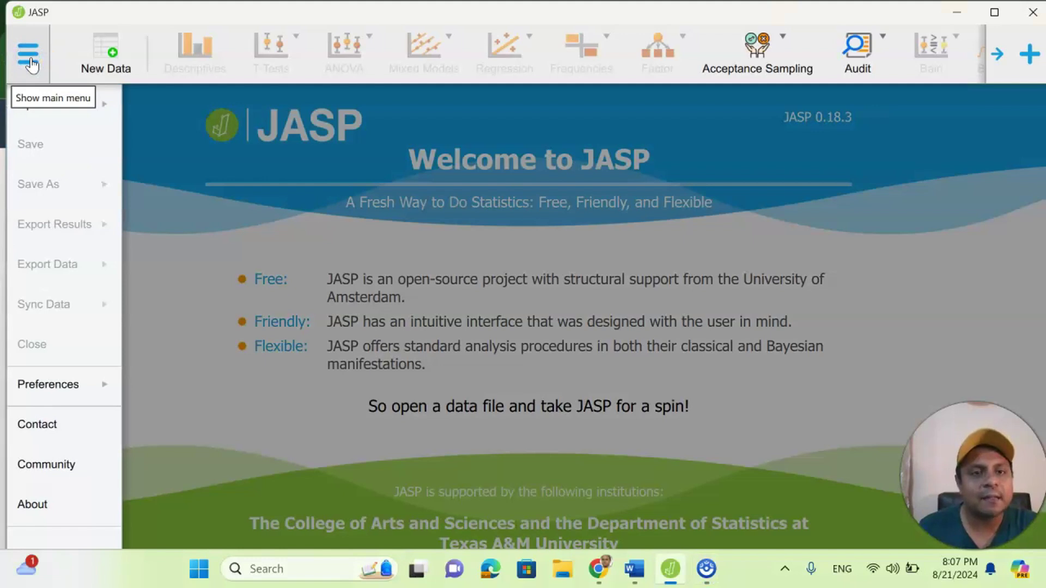
{"action": "left_click", "coordinate": [408, 227]}
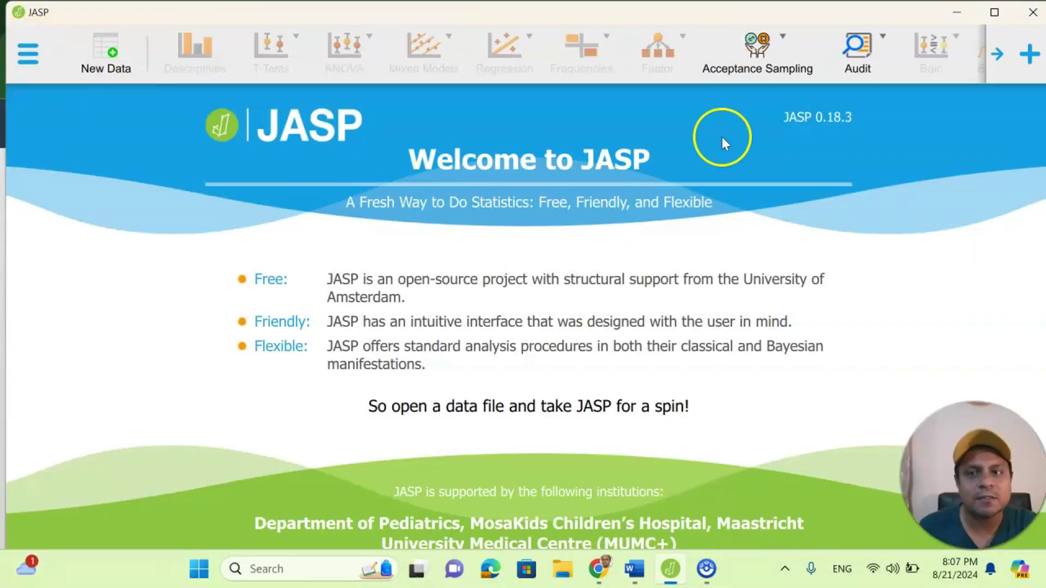
Check in the list of available modules that the SEM module is enabled
{"action": "left_click", "coordinate": [1030, 53]}
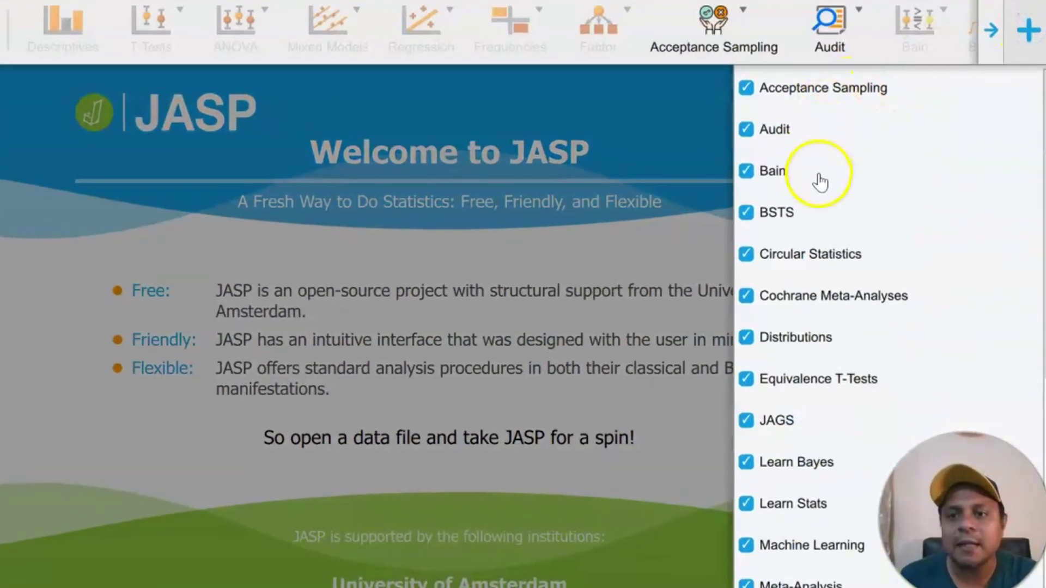
{"action": "scroll", "coordinate": [820, 183], "scroll_direction": "down", "scroll_amount": 3}
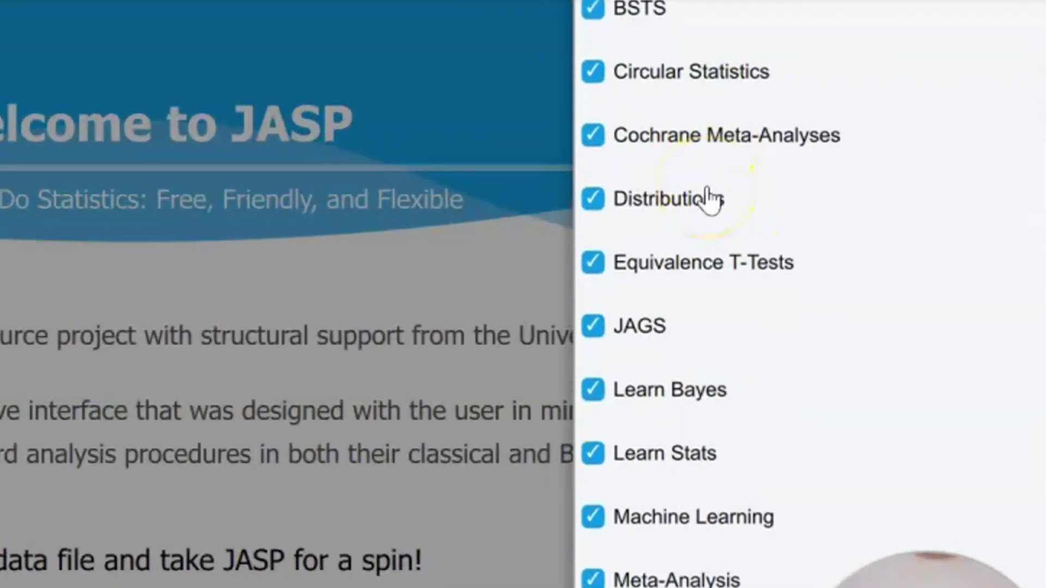
{"action": "scroll", "coordinate": [708, 199], "scroll_direction": "down", "scroll_amount": 5}
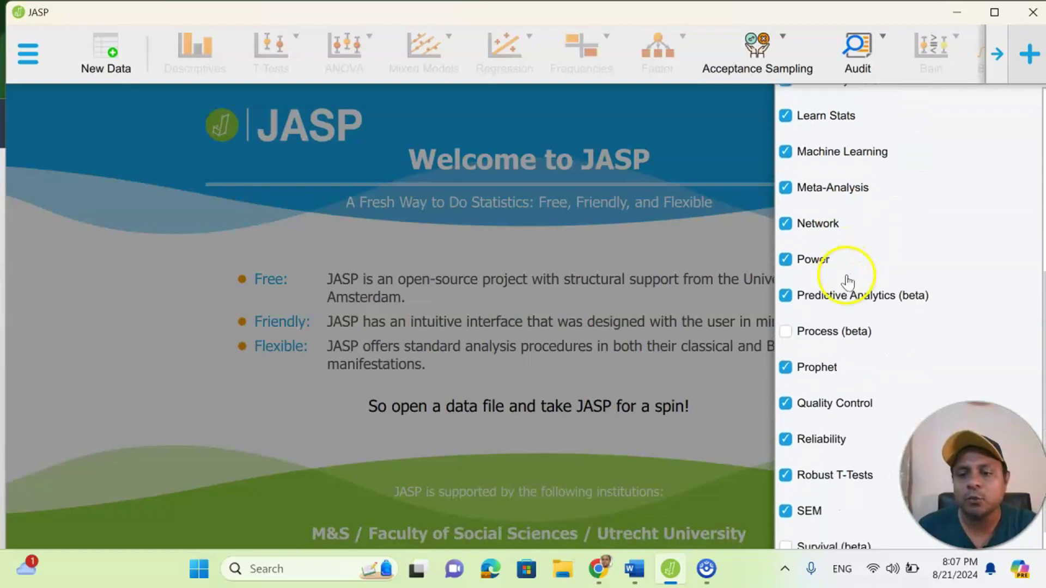
{"action": "scroll", "coordinate": [844, 294], "scroll_direction": "down", "scroll_amount": 2}
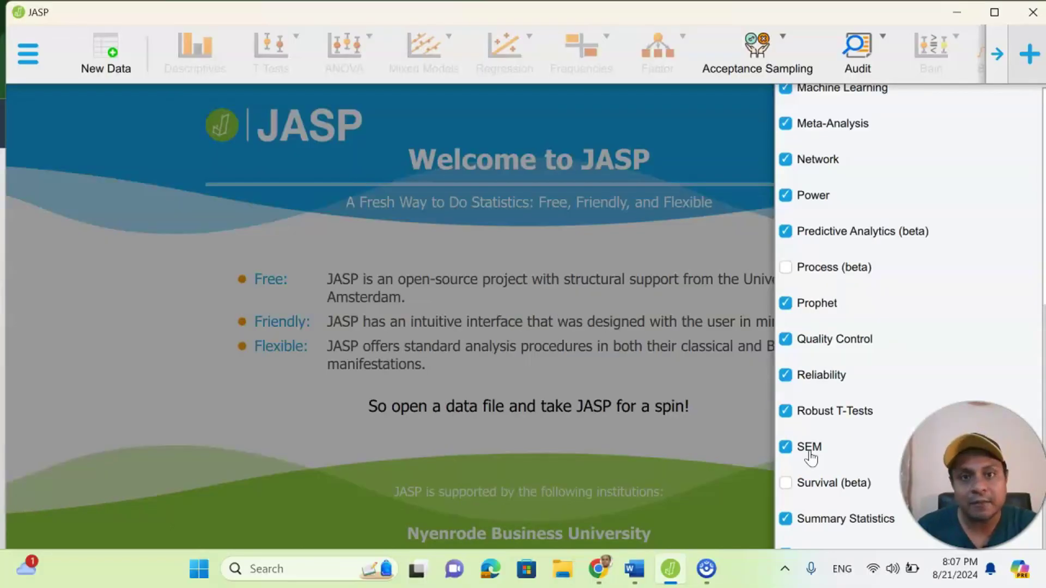
{"action": "double_click", "coordinate": [785, 447]}
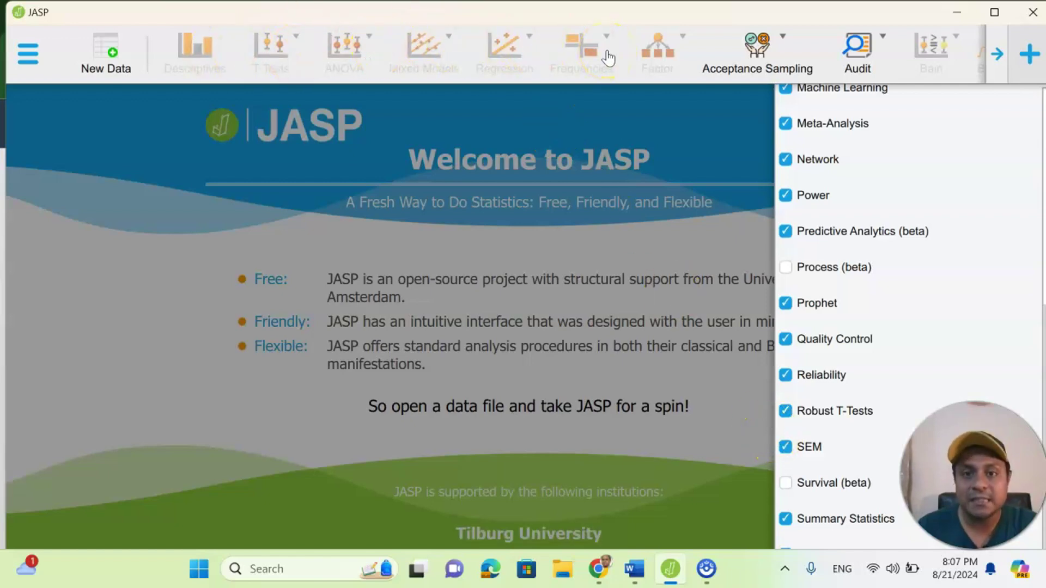
{"action": "left_click", "coordinate": [611, 116]}
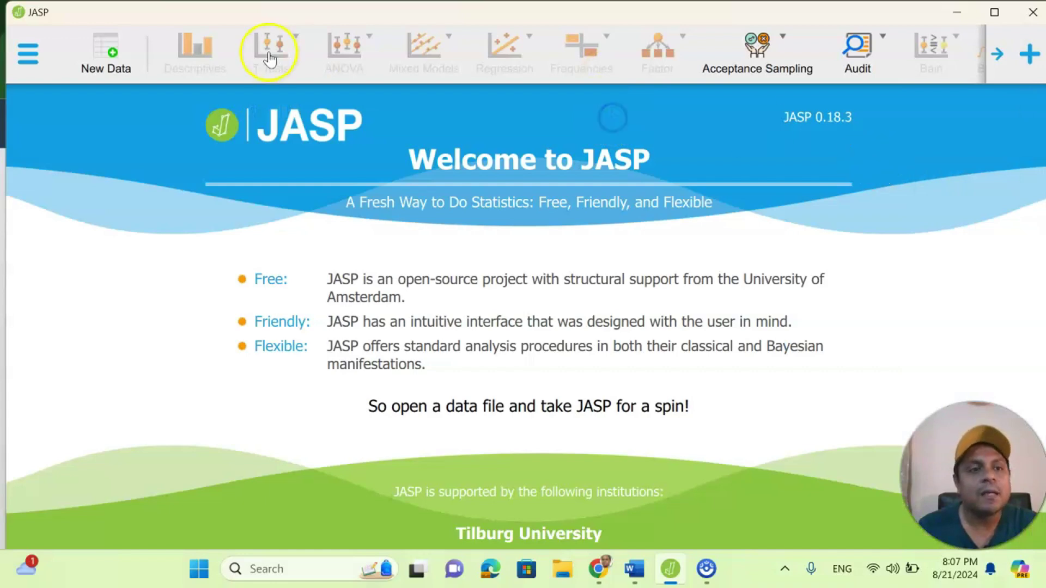
Browse the built-in Data Library to its SEM category of example datasets
{"action": "left_click", "coordinate": [11, 56]}
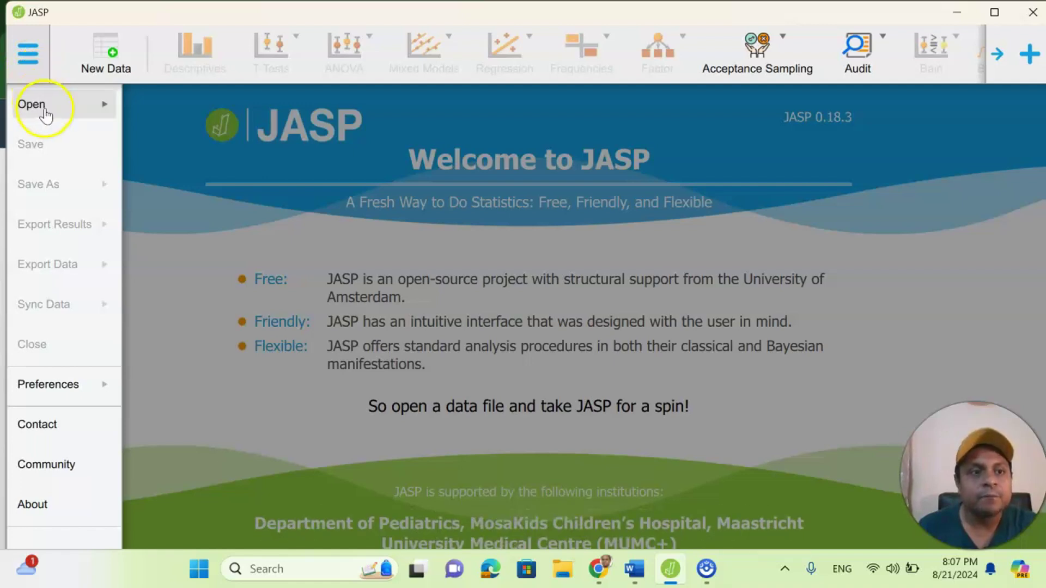
{"action": "left_click", "coordinate": [73, 107]}
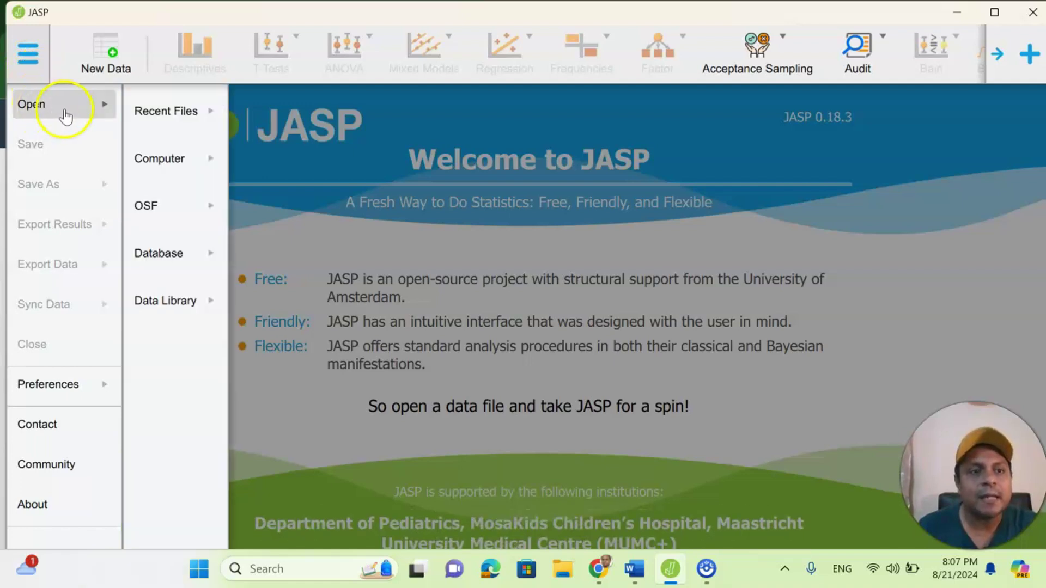
{"action": "left_click", "coordinate": [144, 116]}
{"action": "left_click", "coordinate": [153, 299]}
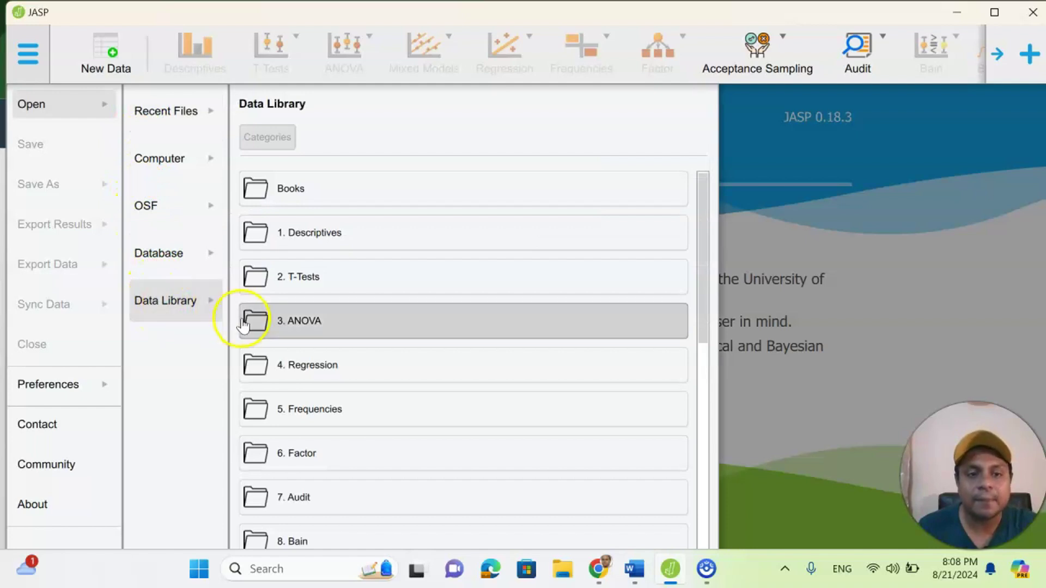
{"action": "scroll", "coordinate": [301, 343], "scroll_direction": "down", "scroll_amount": 5}
{"action": "scroll", "coordinate": [322, 416], "scroll_direction": "down", "scroll_amount": 3}
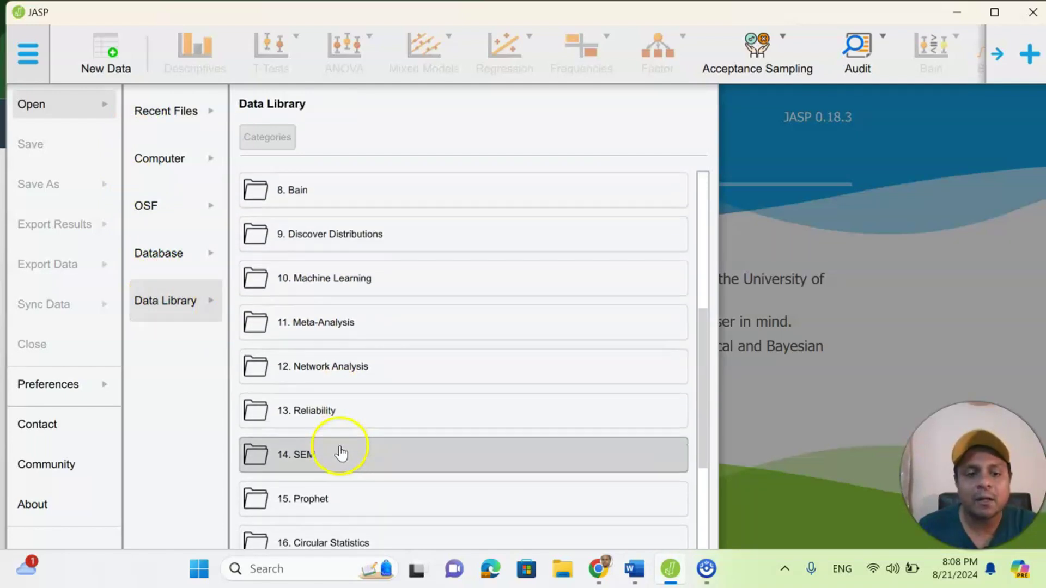
{"action": "left_click", "coordinate": [339, 453]}
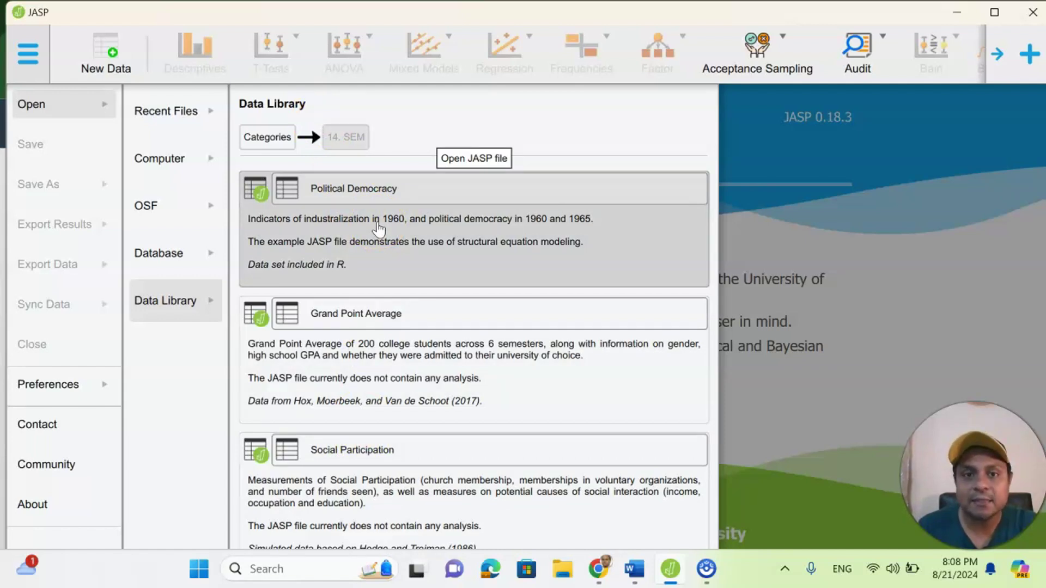
Open the Political Democracy example as a JASP file including its structural equation modeling analysis
{"action": "left_click", "coordinate": [375, 202]}
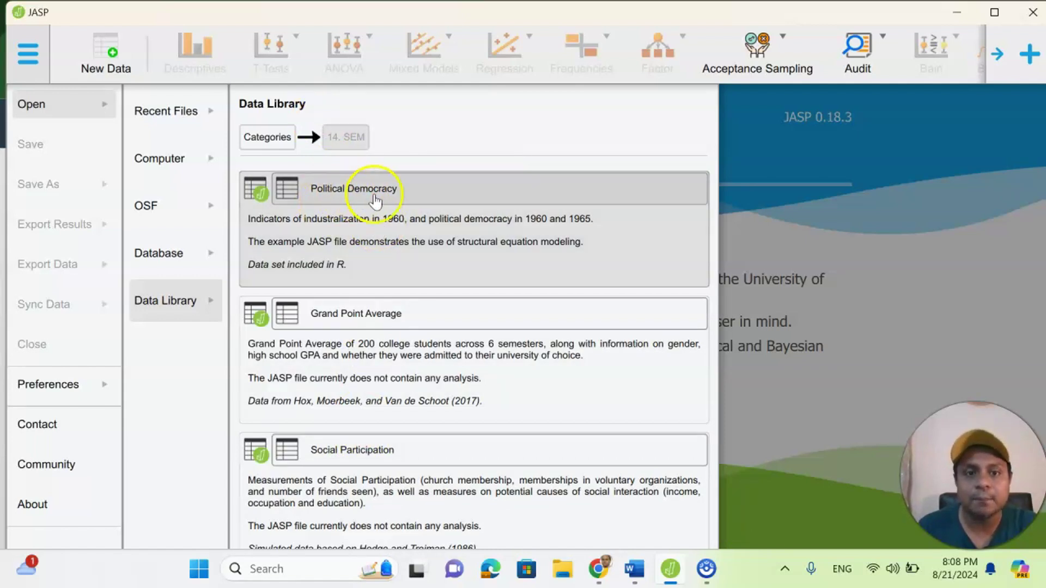
{"action": "left_click", "coordinate": [383, 317]}
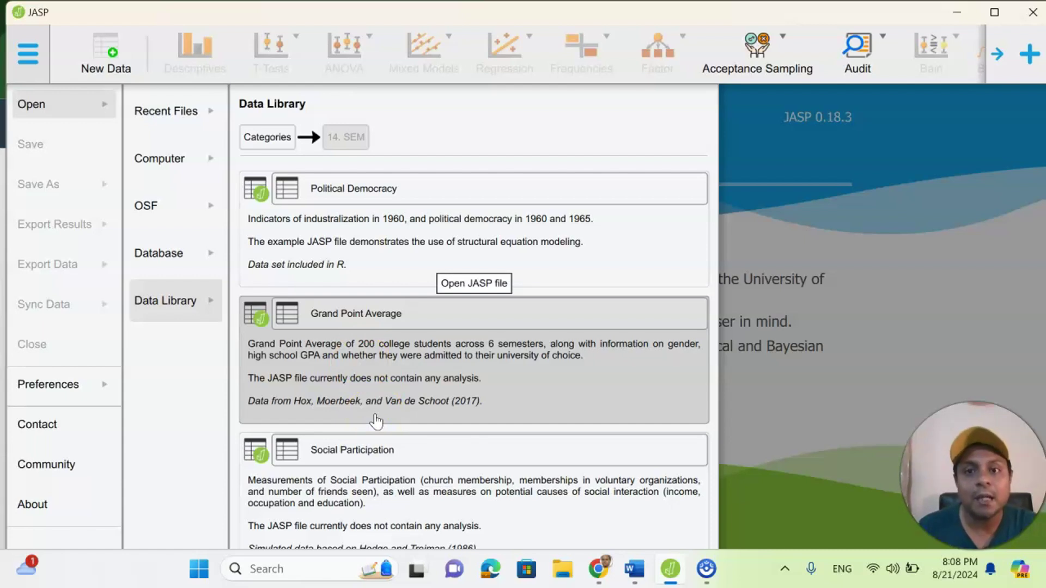
{"action": "left_click", "coordinate": [343, 248]}
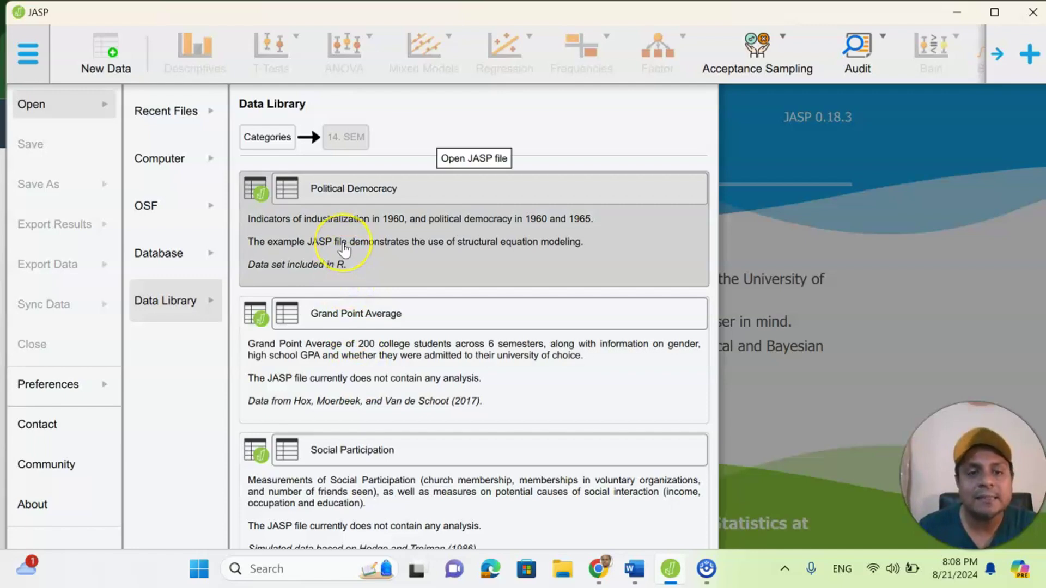
{"action": "left_click", "coordinate": [364, 250]}
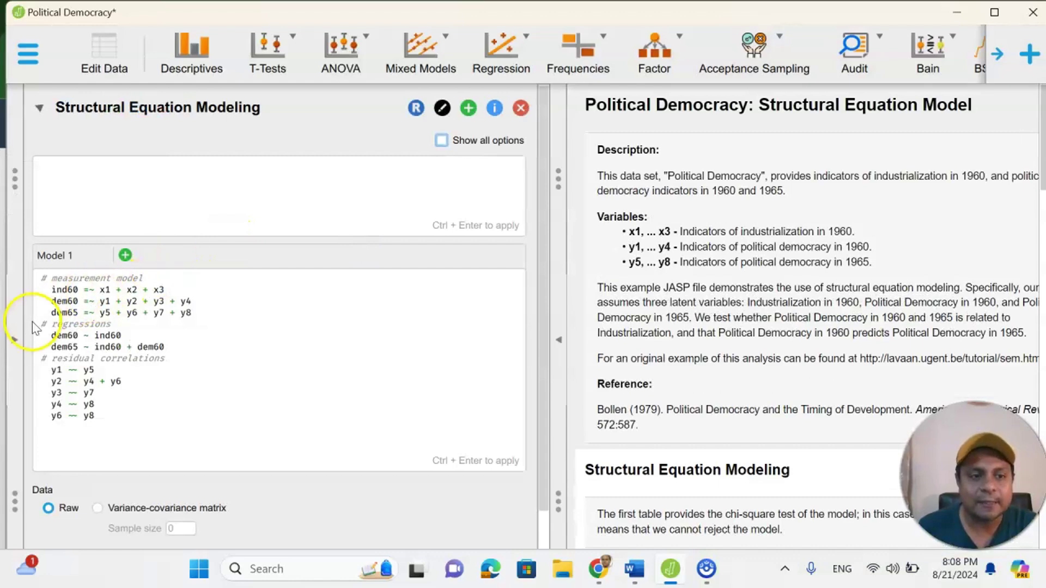
View the dataset's data table, return to the analysis and widen the results area to read the dataset description
{"action": "left_click", "coordinate": [14, 339]}
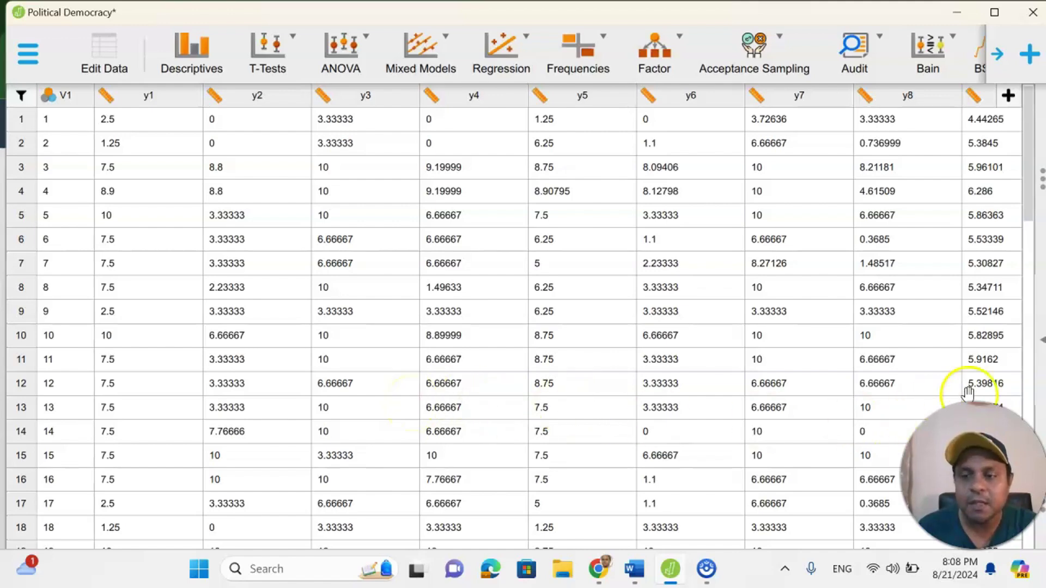
{"action": "left_click", "coordinate": [1041, 346]}
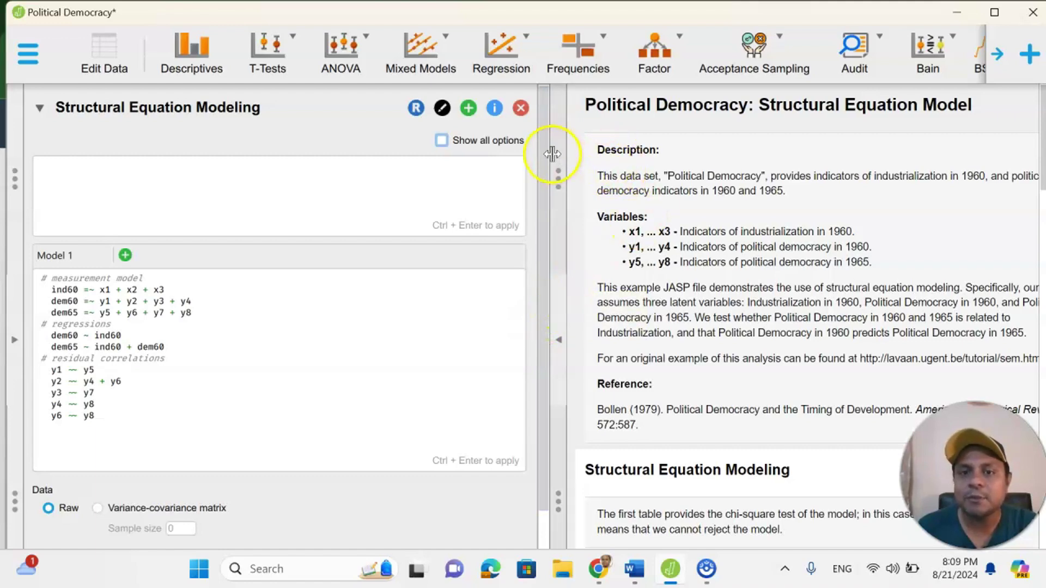
{"action": "left_click_drag", "start_coordinate": [547, 154], "coordinate": [319, 139]}
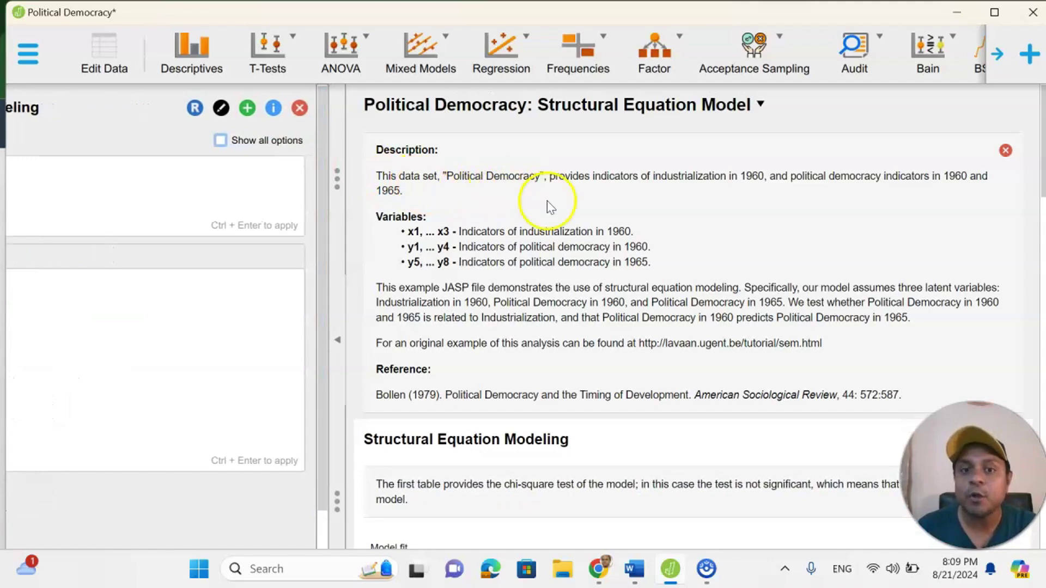
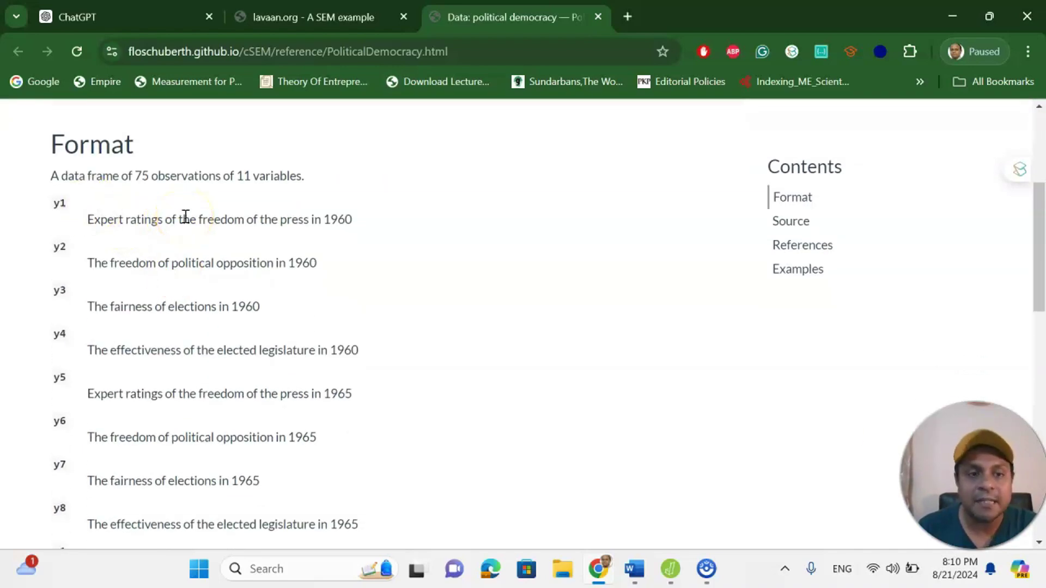
Read the definitions of variables y1 to y8 and x1 to x3 on the cSEM PoliticalDemocracy reference page in the browser
{"action": "scroll", "coordinate": [185, 217], "scroll_direction": "down", "scroll_amount": 2}
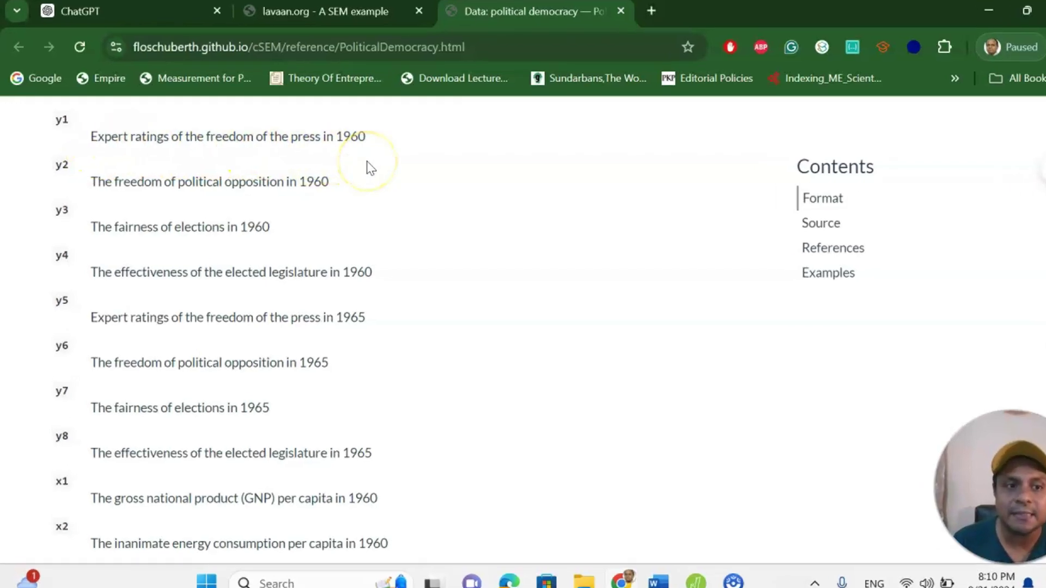
{"action": "scroll", "coordinate": [357, 167], "scroll_direction": "down", "scroll_amount": 3}
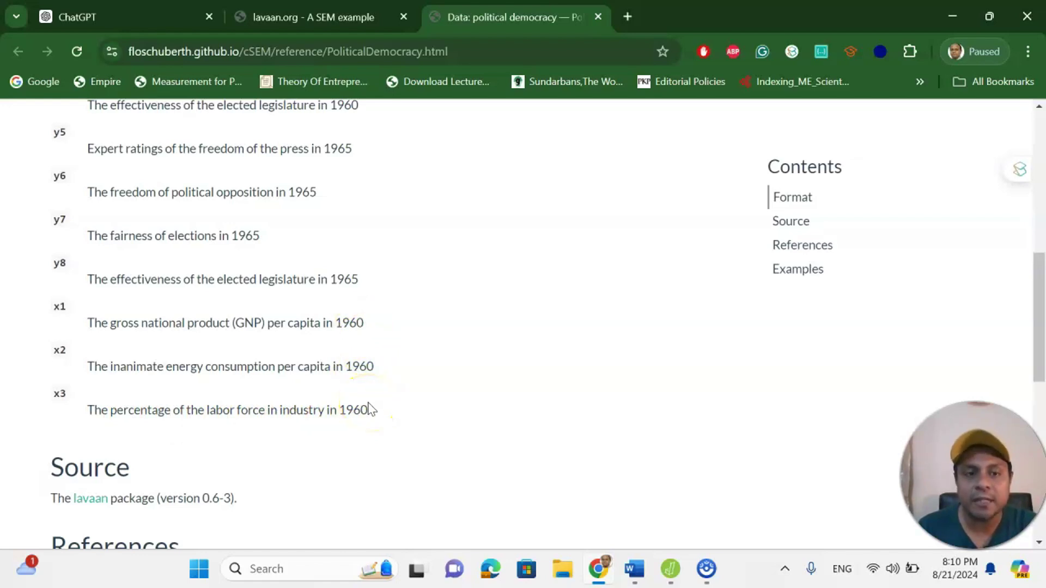
{"action": "scroll", "coordinate": [369, 408], "scroll_direction": "up", "scroll_amount": 3}
{"action": "scroll", "coordinate": [369, 409], "scroll_direction": "up", "scroll_amount": 1}
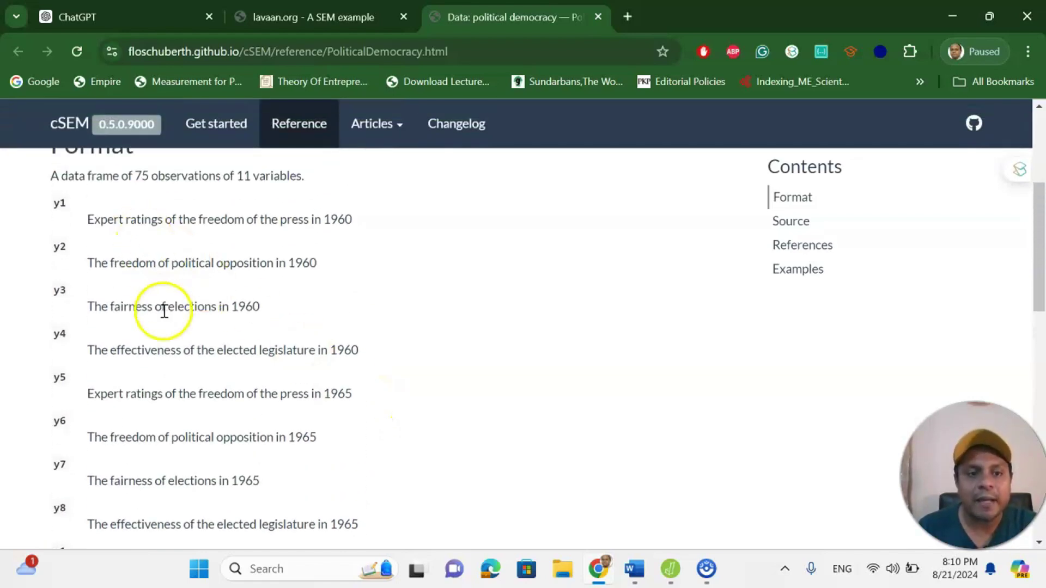
{"action": "scroll", "coordinate": [158, 289], "scroll_direction": "down", "scroll_amount": 1}
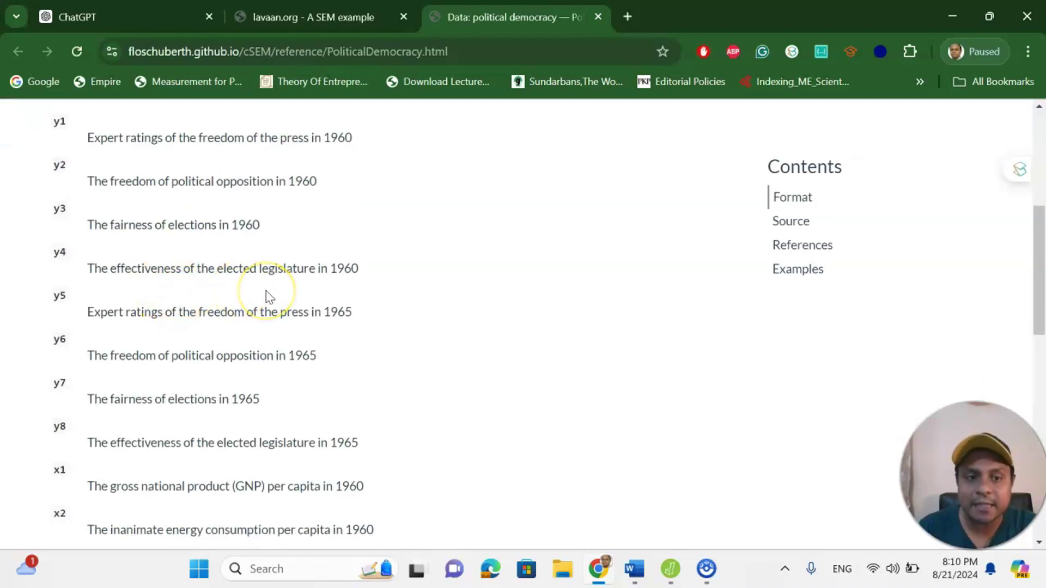
{"action": "scroll", "coordinate": [267, 297], "scroll_direction": "down", "scroll_amount": 1}
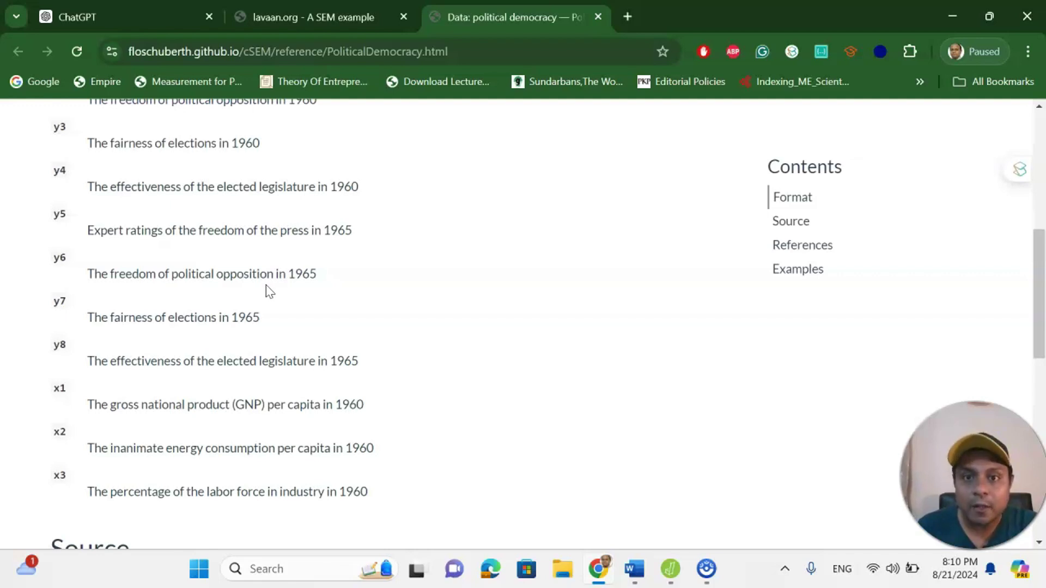
{"action": "scroll", "coordinate": [269, 289], "scroll_direction": "down", "scroll_amount": 2}
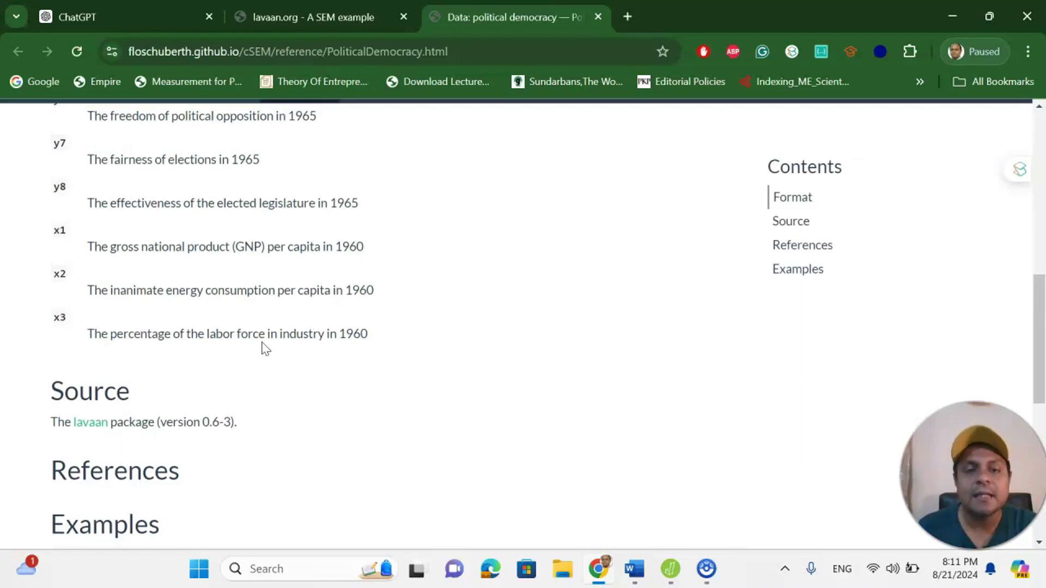
{"action": "scroll", "coordinate": [265, 349], "scroll_direction": "up", "scroll_amount": 5}
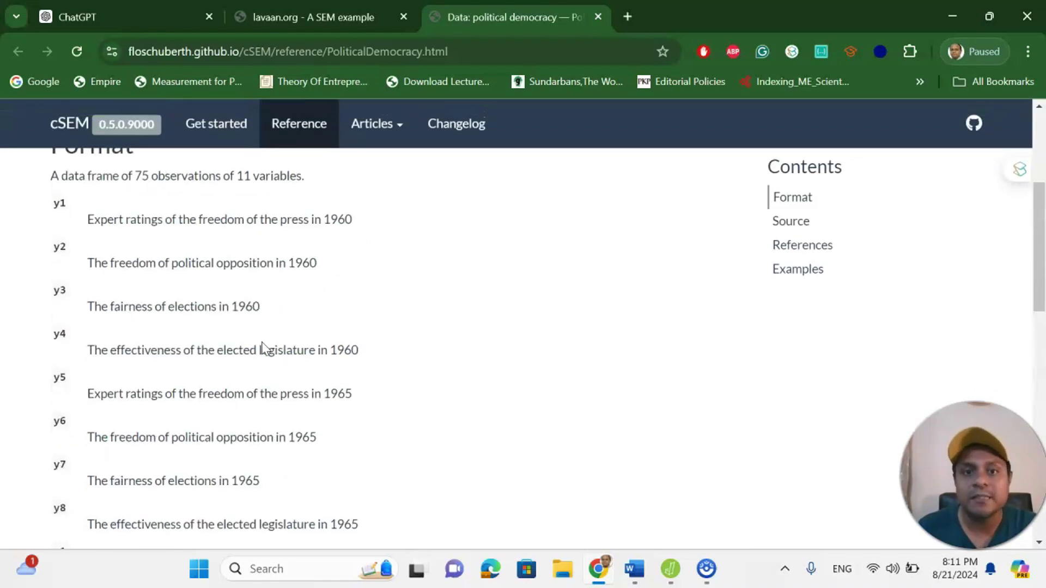
Examine the path diagram of dem60, dem65 and ind60 in lavaan.org's SEM example, and return to JASP
{"action": "left_click", "coordinate": [294, 16]}
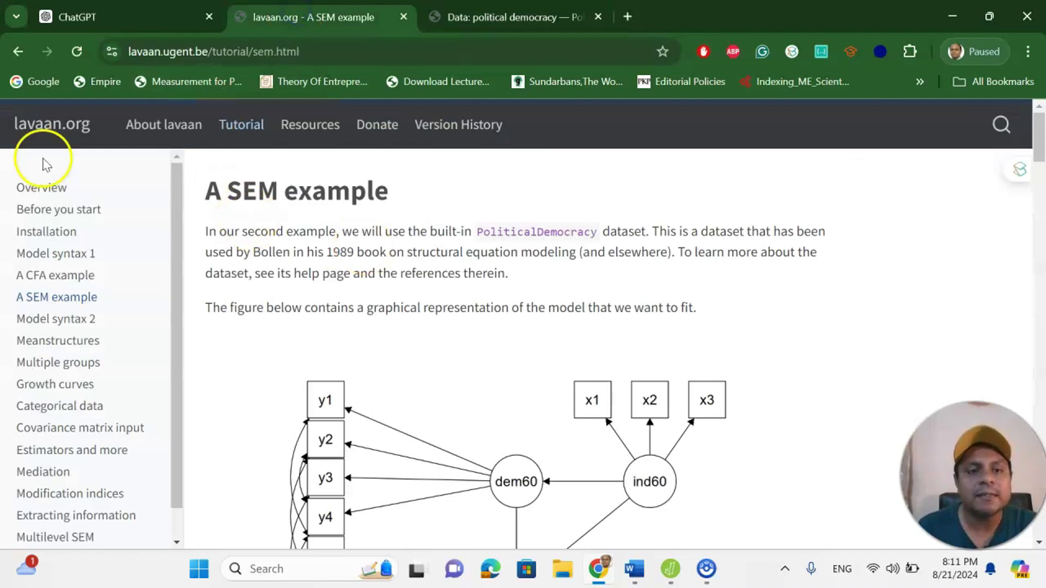
{"action": "scroll", "coordinate": [430, 225], "scroll_direction": "down", "scroll_amount": 5}
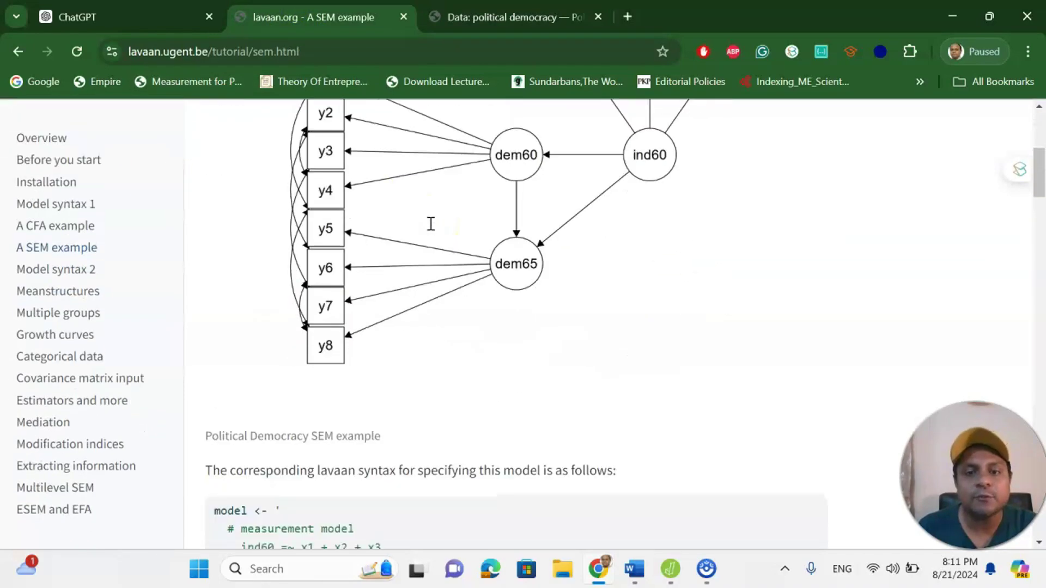
{"action": "scroll", "coordinate": [430, 225], "scroll_direction": "down", "scroll_amount": 2}
{"action": "scroll", "coordinate": [430, 278], "scroll_direction": "up", "scroll_amount": 6}
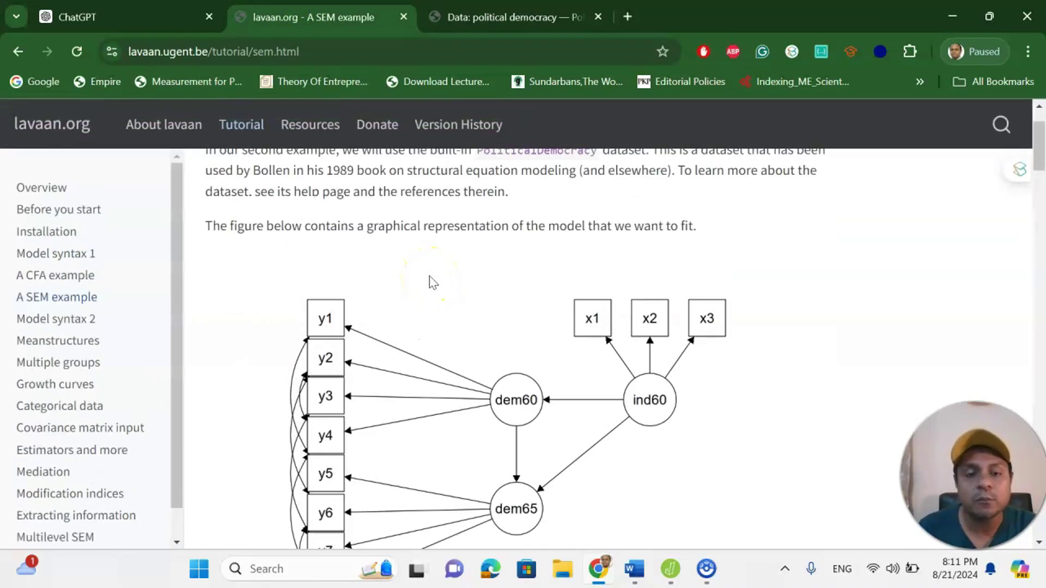
{"action": "scroll", "coordinate": [433, 281], "scroll_direction": "down", "scroll_amount": 1}
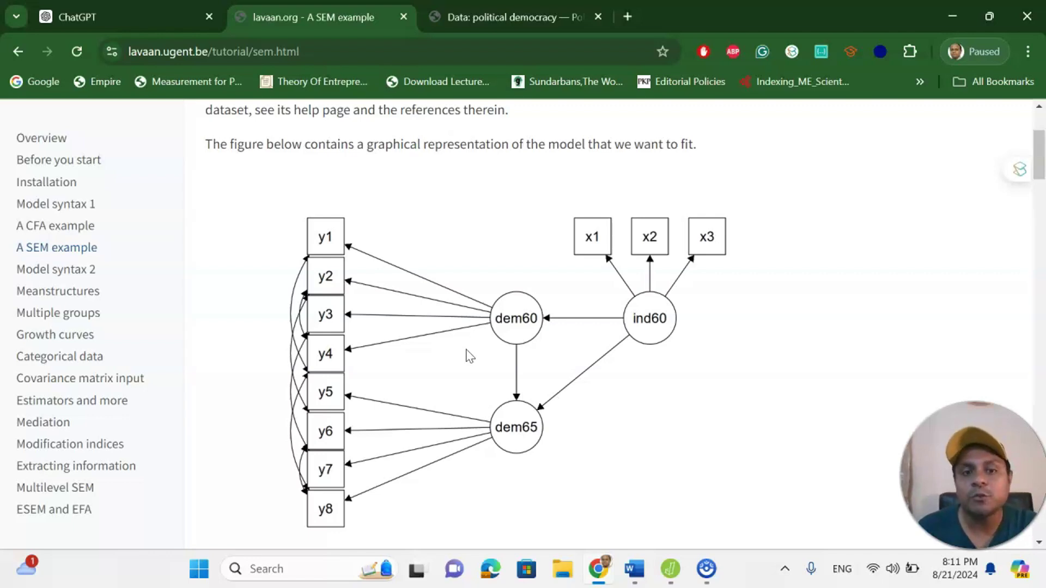
{"action": "left_click", "coordinate": [468, 355]}
{"action": "left_click", "coordinate": [475, 353]}
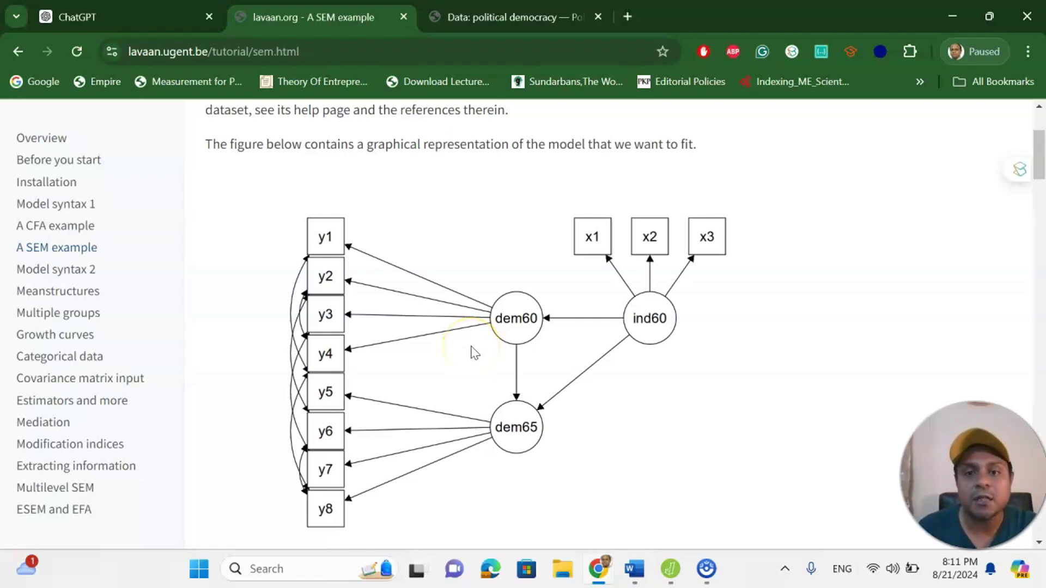
{"action": "scroll", "coordinate": [474, 354], "scroll_direction": "down", "scroll_amount": 2}
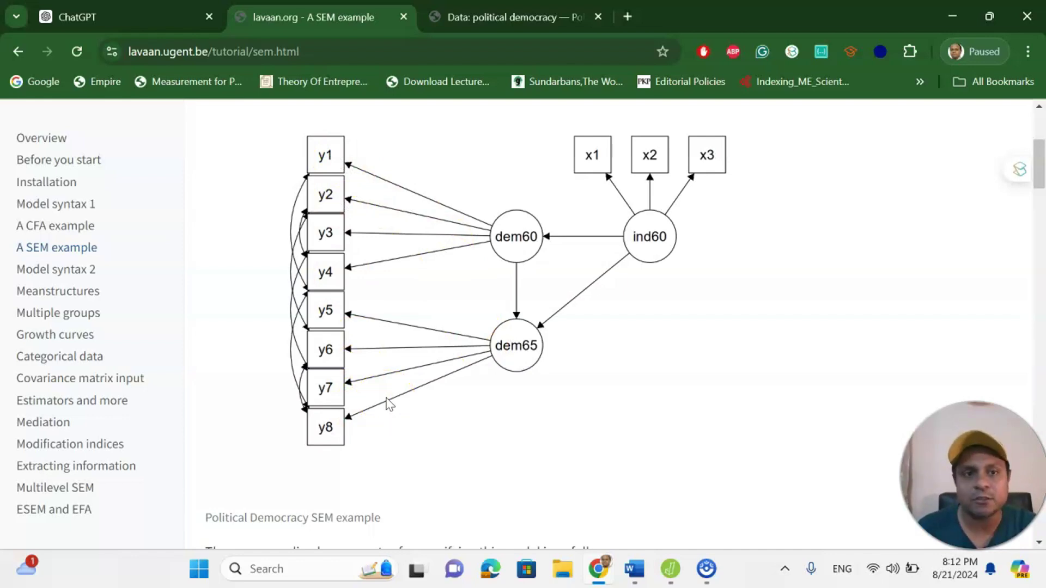
{"action": "left_click", "coordinate": [685, 576]}
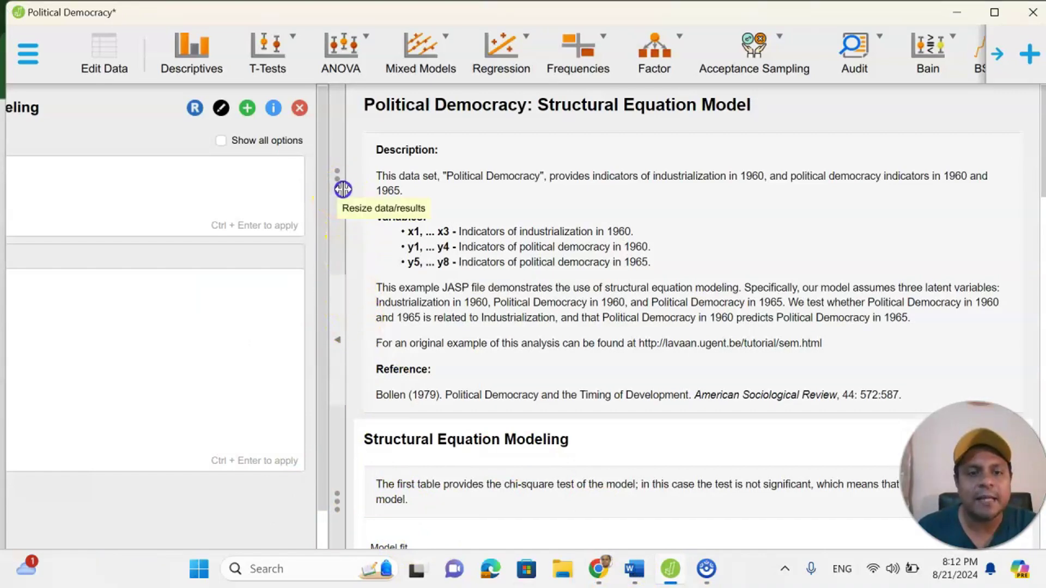
Widen the analysis area and examine Model 1's syntax for the measurement model, regressions and residual correlations
{"action": "left_click_drag", "start_coordinate": [342, 188], "coordinate": [830, 256]}
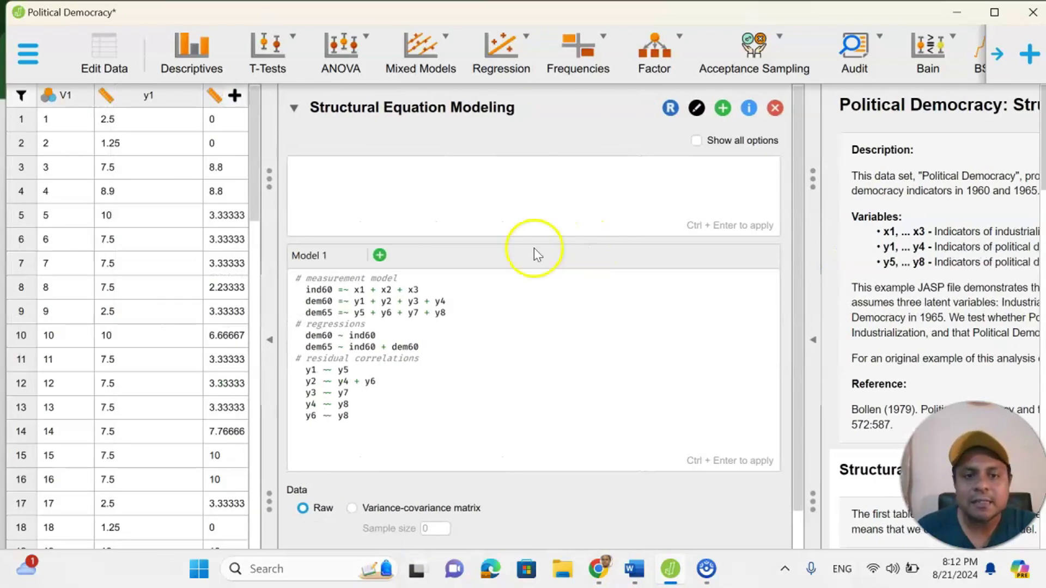
{"action": "scroll", "coordinate": [479, 358], "scroll_direction": "down", "scroll_amount": 2}
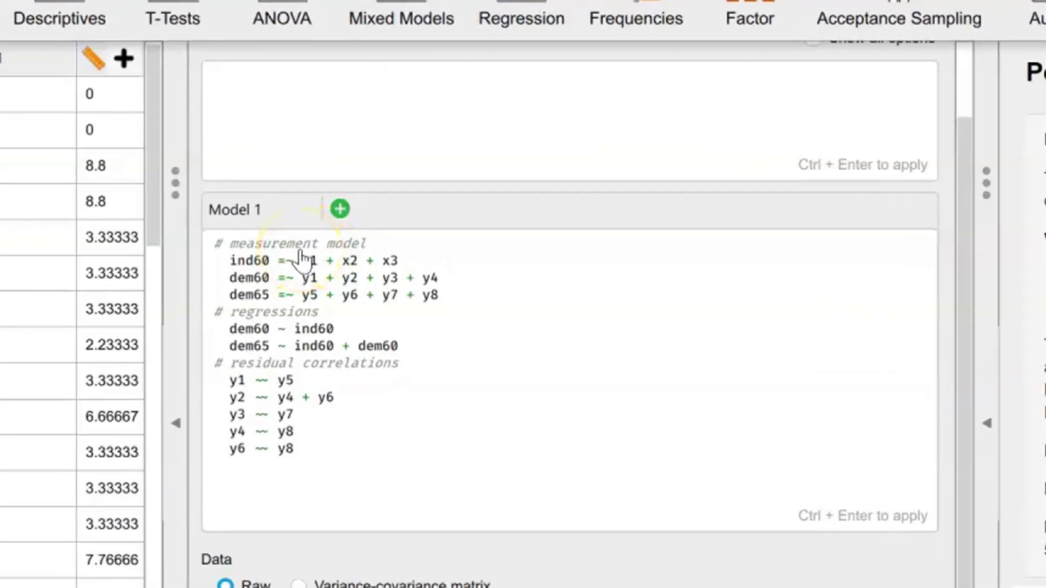
{"action": "left_click", "coordinate": [341, 247]}
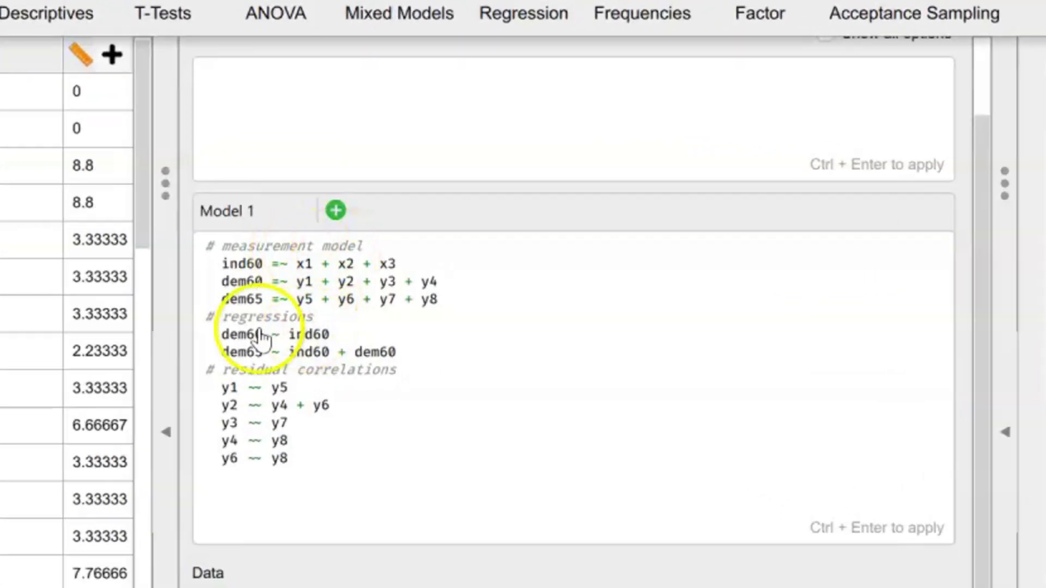
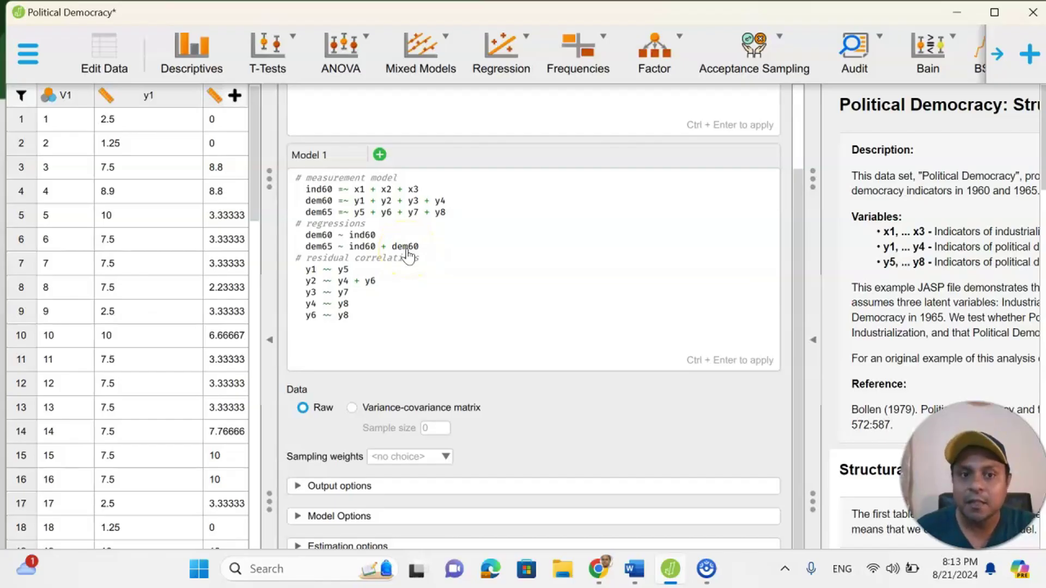
{"action": "scroll", "coordinate": [408, 254], "scroll_direction": "up", "scroll_amount": 1}
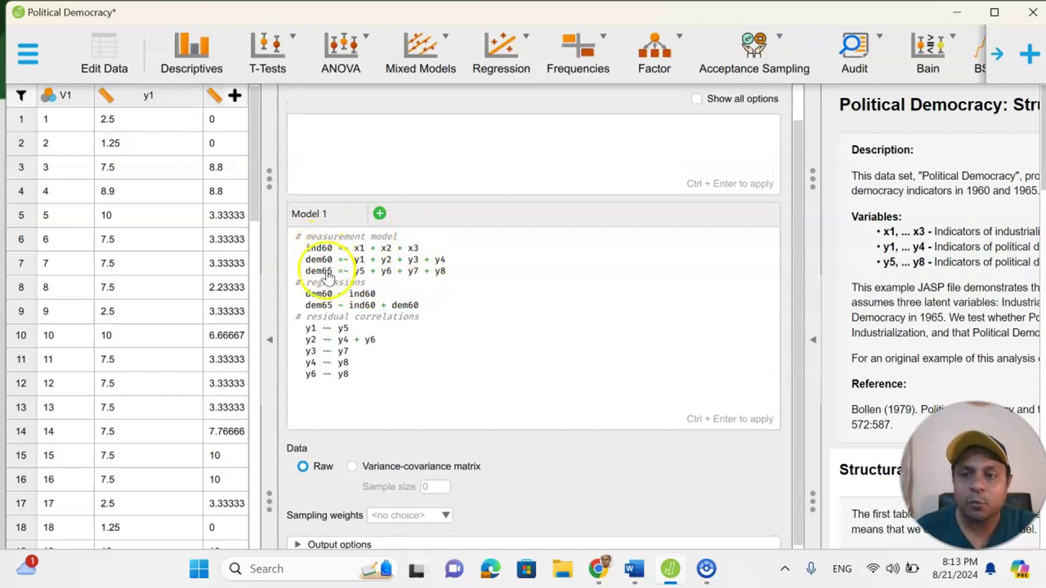
{"action": "scroll", "coordinate": [374, 274], "scroll_direction": "down", "scroll_amount": 1}
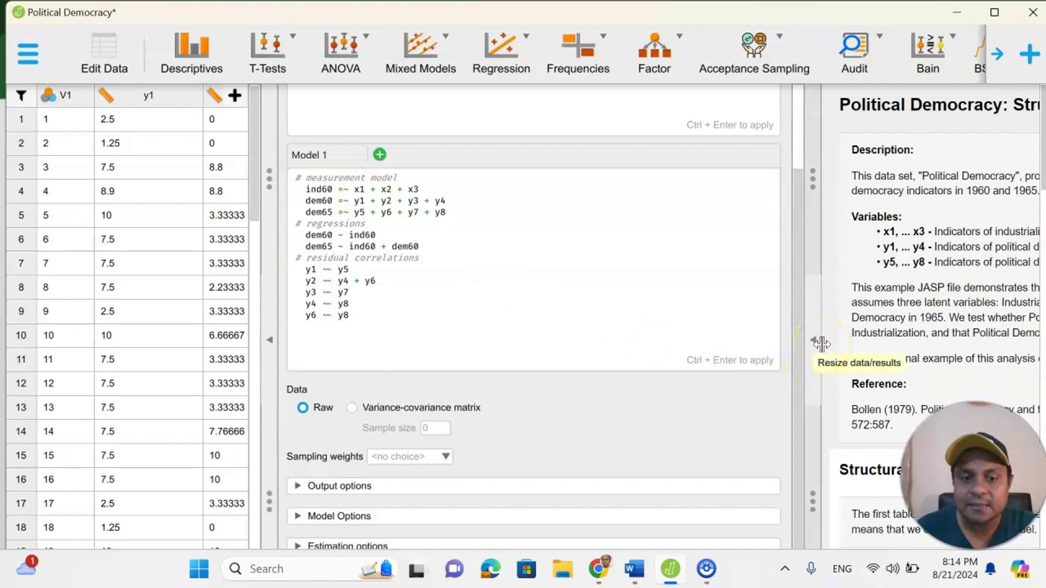
Enable the path diagram in the structural equation modeling output and review the model options
{"action": "left_click", "coordinate": [352, 486]}
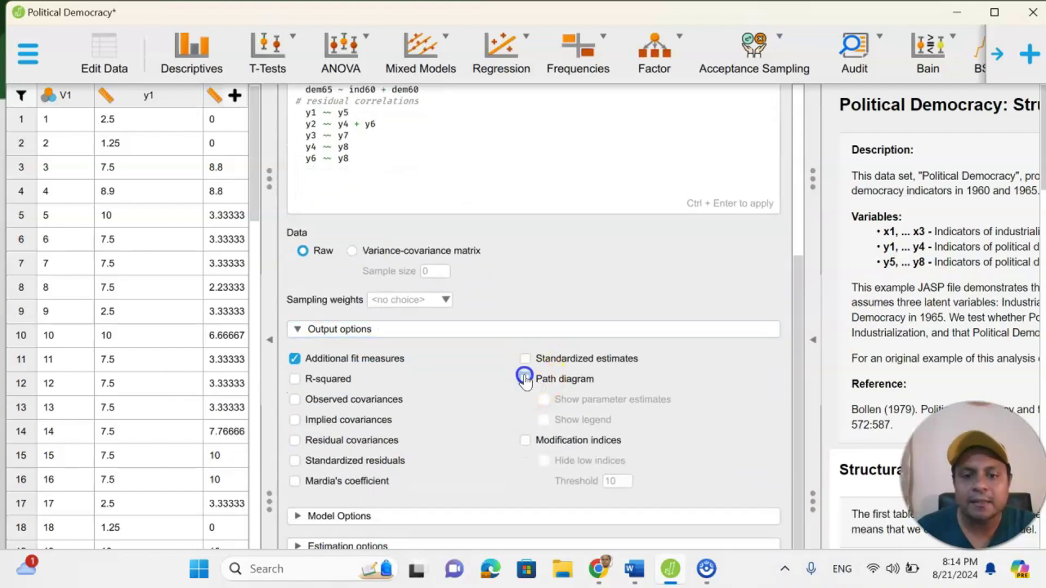
{"action": "left_click", "coordinate": [524, 378]}
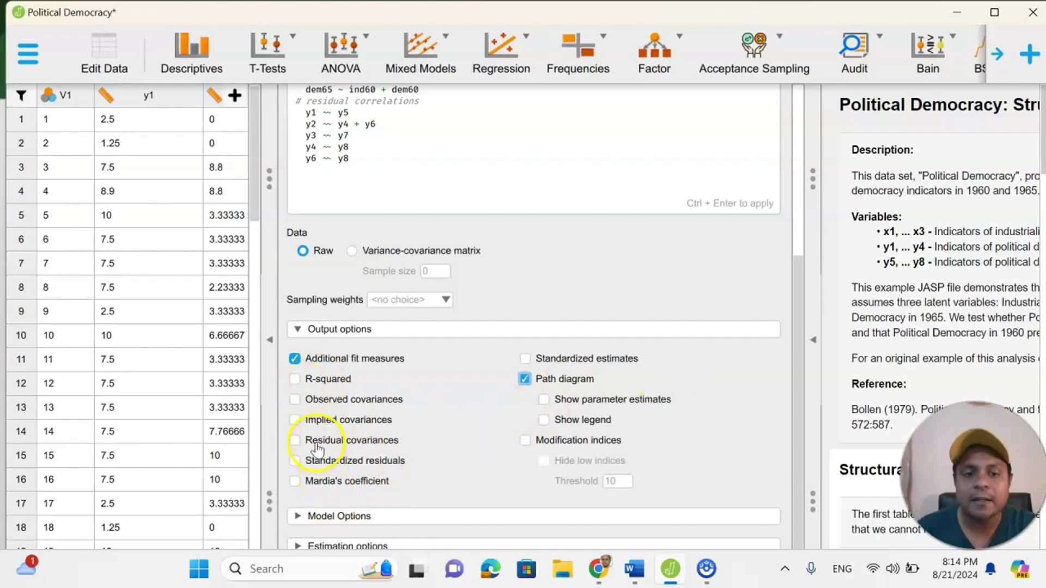
{"action": "left_click", "coordinate": [351, 515]}
{"action": "scroll", "coordinate": [482, 387], "scroll_direction": "down", "scroll_amount": 3}
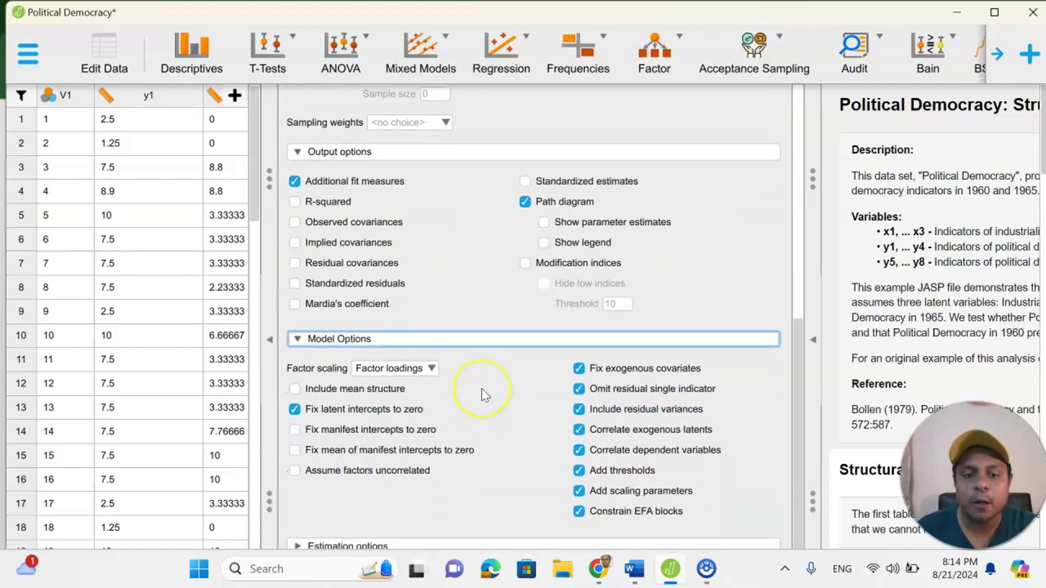
{"action": "scroll", "coordinate": [482, 388], "scroll_direction": "up", "scroll_amount": 7}
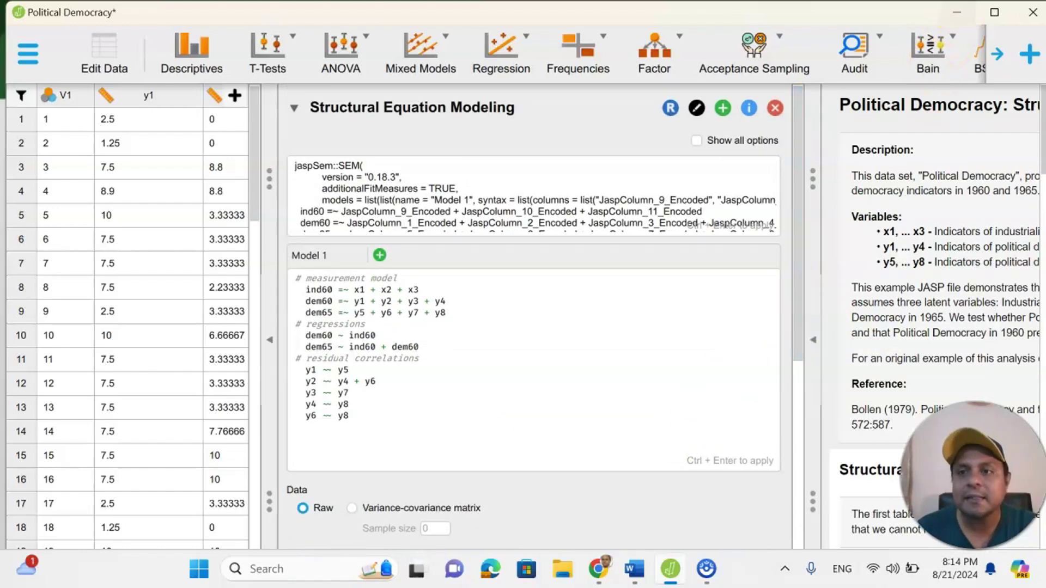
Maximize the window, widen the results area, and examine the model fit, fit indices, information criteria and other fit measures
{"action": "left_click", "coordinate": [999, 13]}
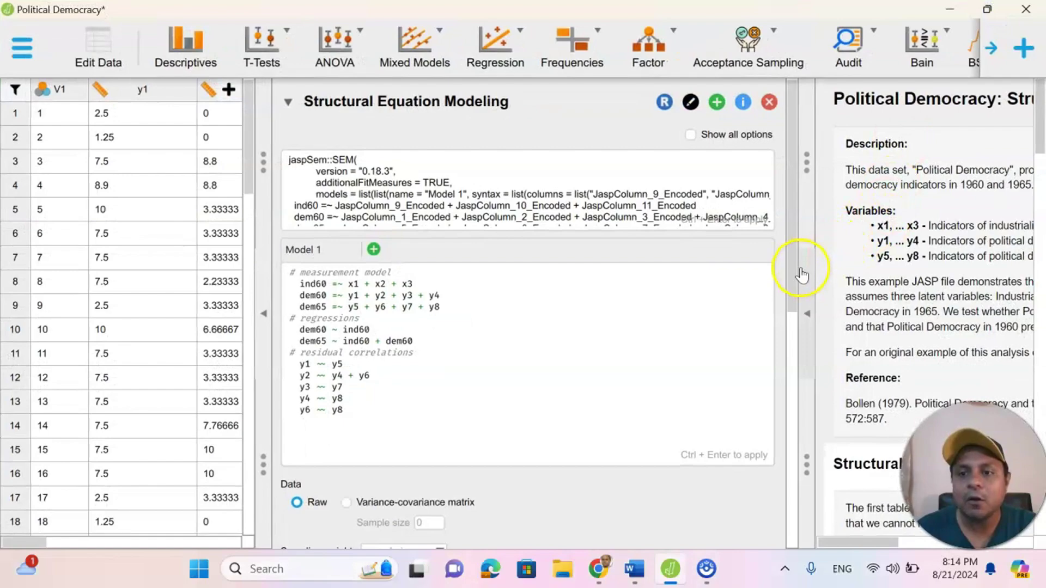
{"action": "scroll", "coordinate": [793, 273], "scroll_direction": "down", "scroll_amount": 3}
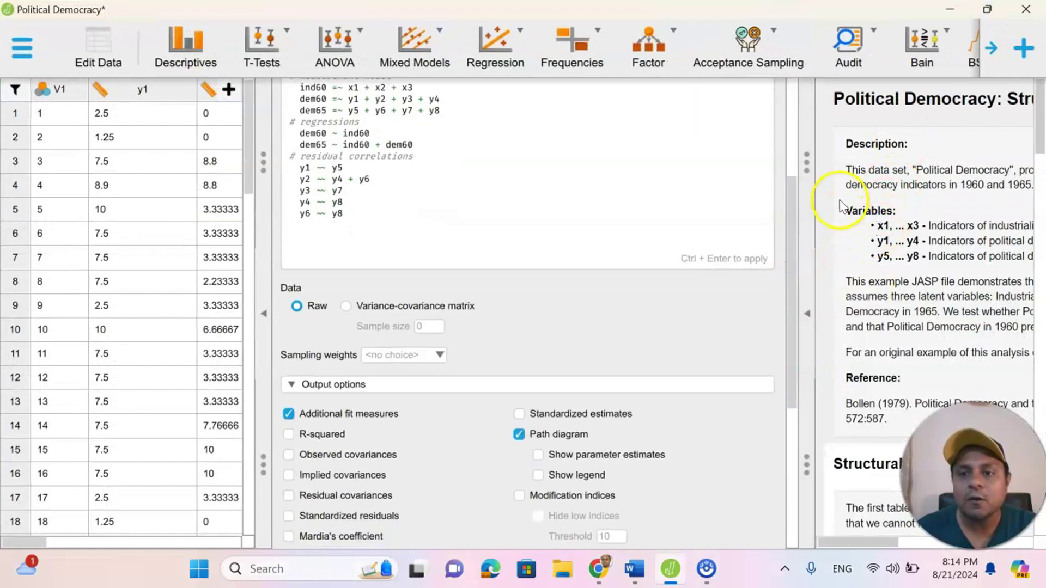
{"action": "left_click_drag", "start_coordinate": [806, 187], "coordinate": [250, 193]}
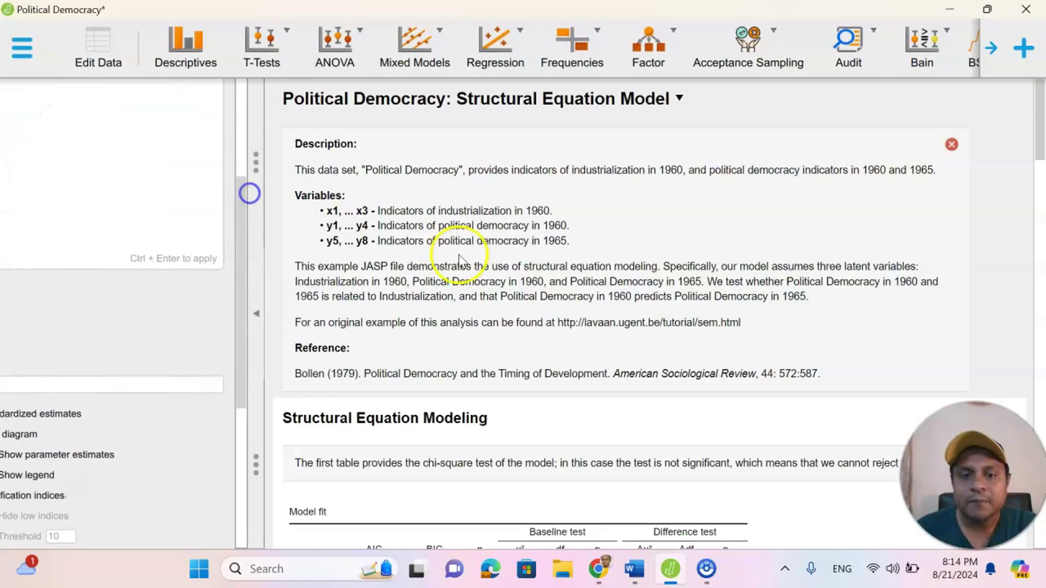
{"action": "scroll", "coordinate": [582, 243], "scroll_direction": "down", "scroll_amount": 3}
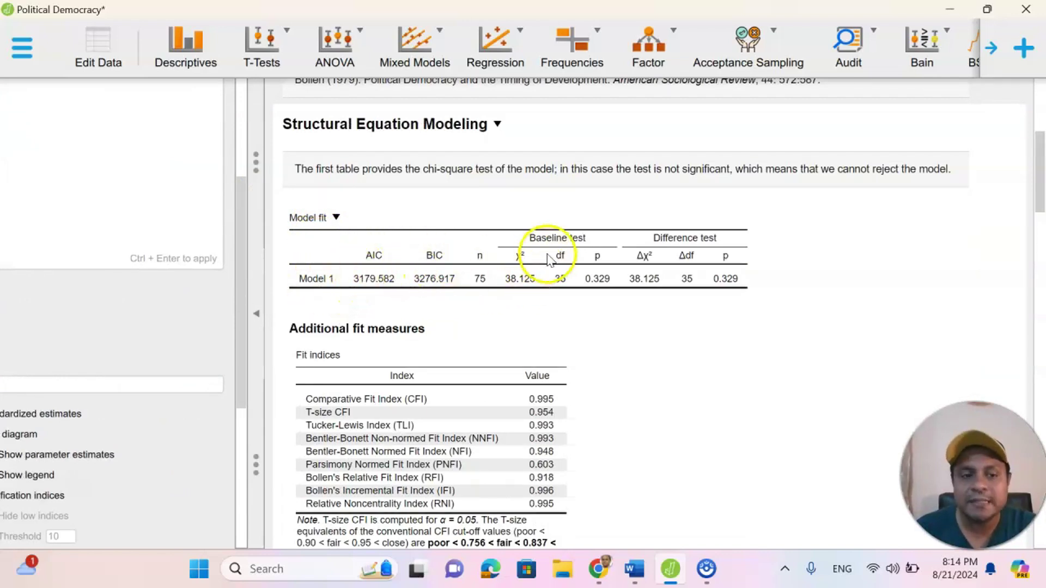
{"action": "scroll", "coordinate": [709, 260], "scroll_direction": "down", "scroll_amount": 1}
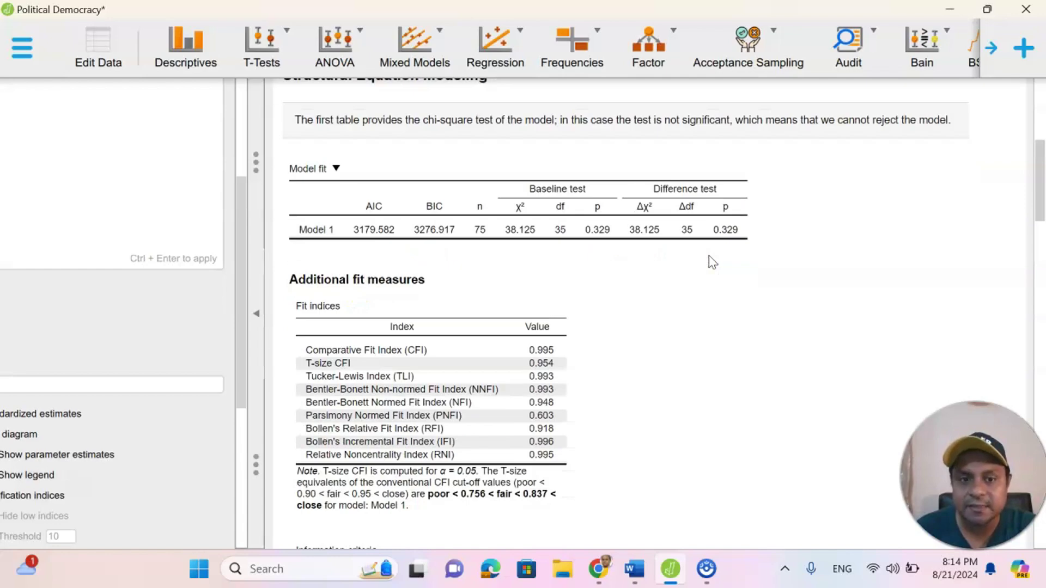
{"action": "scroll", "coordinate": [395, 298], "scroll_direction": "down", "scroll_amount": 5}
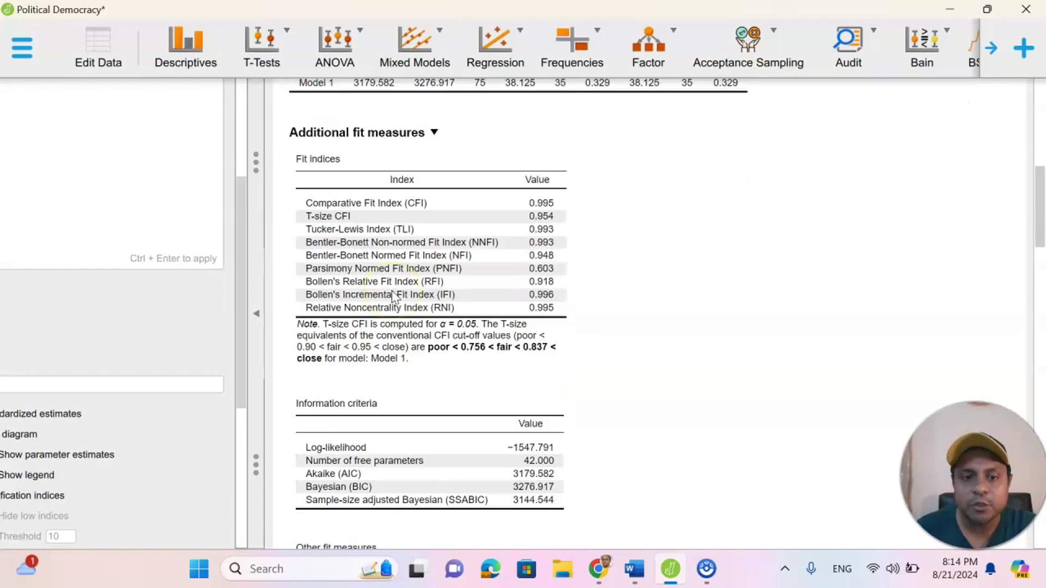
{"action": "scroll", "coordinate": [376, 322], "scroll_direction": "down", "scroll_amount": 2}
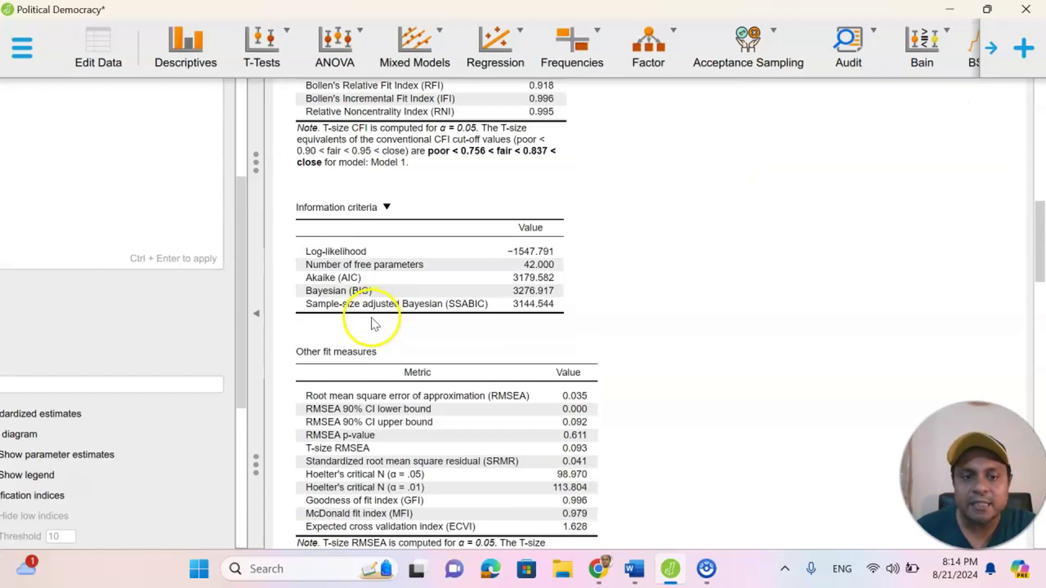
{"action": "scroll", "coordinate": [376, 351], "scroll_direction": "down", "scroll_amount": 6}
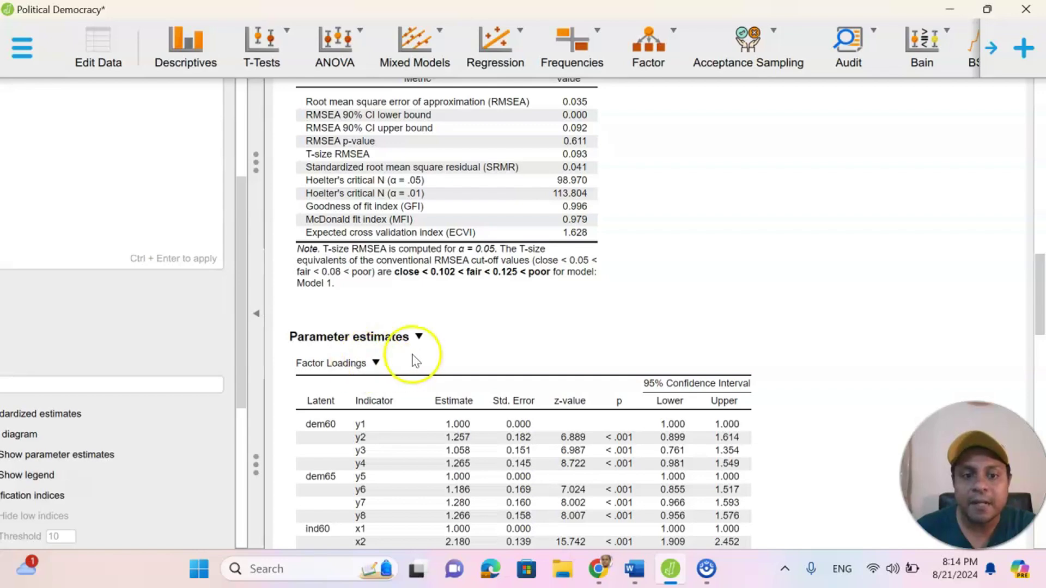
Examine the factor loadings, regression coefficients, variances, residual covariances and path diagram, and return to the start of the results
{"action": "scroll", "coordinate": [413, 358], "scroll_direction": "down", "scroll_amount": 2}
{"action": "scroll", "coordinate": [413, 355], "scroll_direction": "down", "scroll_amount": 3}
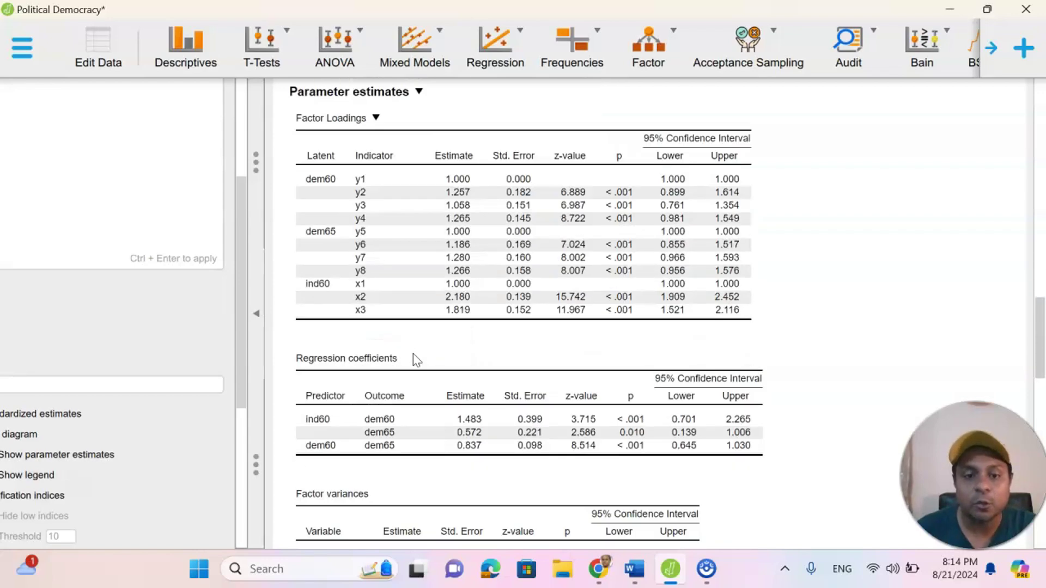
{"action": "scroll", "coordinate": [416, 357], "scroll_direction": "down", "scroll_amount": 1}
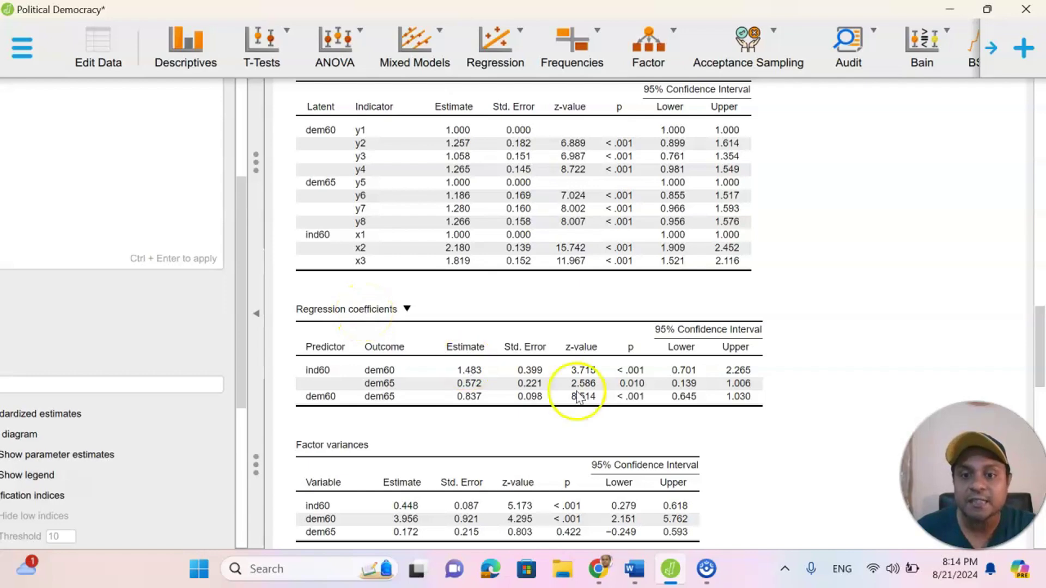
{"action": "scroll", "coordinate": [632, 403], "scroll_direction": "down", "scroll_amount": 2}
{"action": "scroll", "coordinate": [634, 405], "scroll_direction": "down", "scroll_amount": 9}
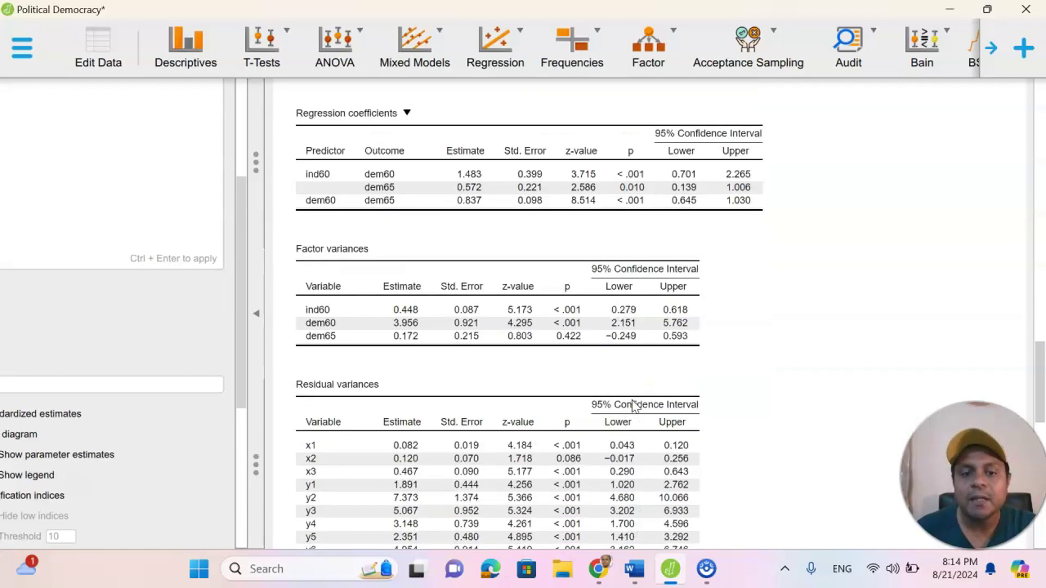
{"action": "scroll", "coordinate": [632, 406], "scroll_direction": "down", "scroll_amount": 7}
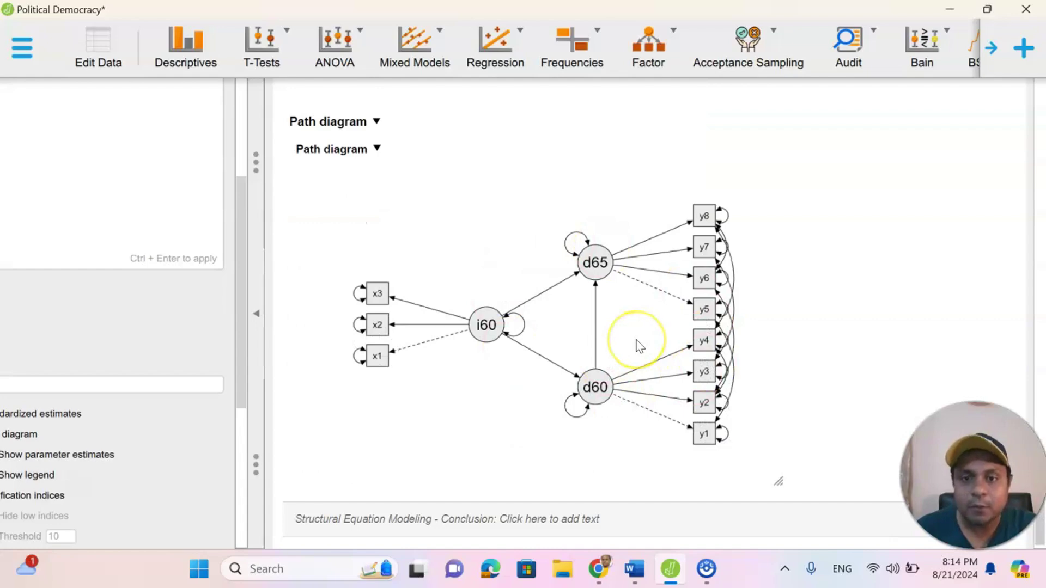
{"action": "scroll", "coordinate": [640, 346], "scroll_direction": "up", "scroll_amount": 20}
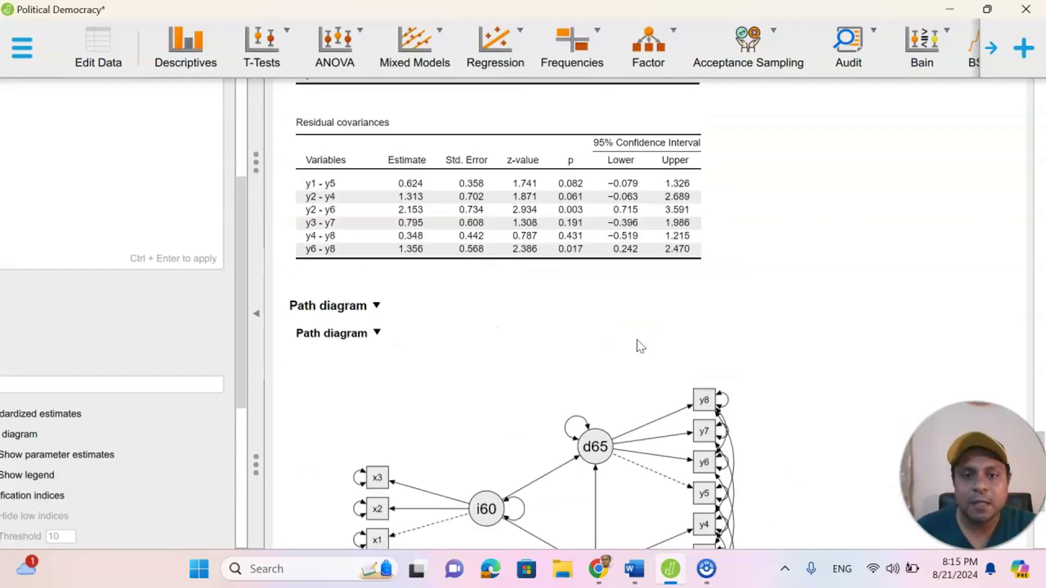
{"action": "scroll", "coordinate": [640, 347], "scroll_direction": "up", "scroll_amount": 17}
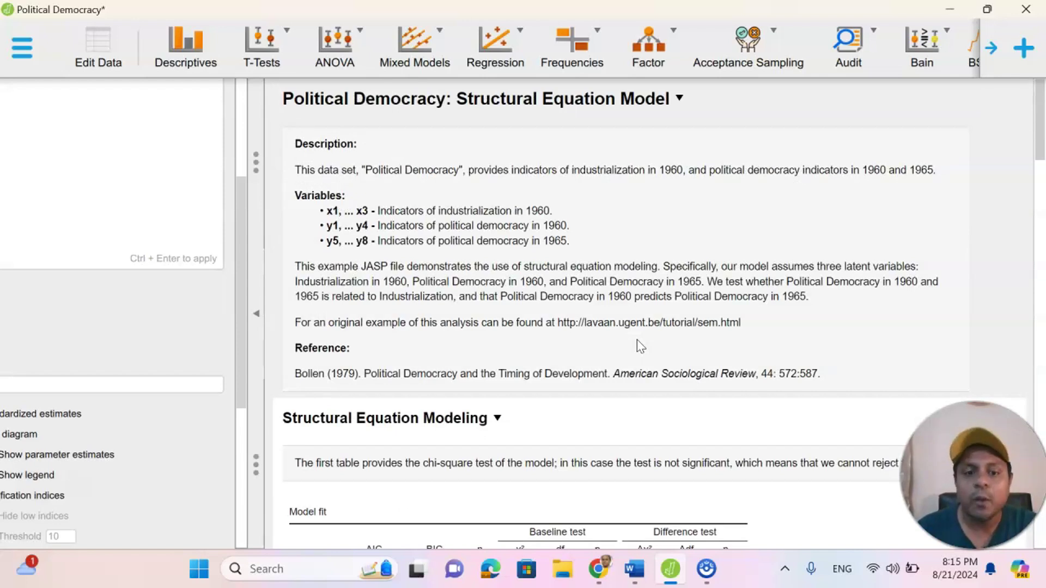
Copy the entire Structural Equation Modeling results section to the clipboard
{"action": "left_click", "coordinate": [495, 419]}
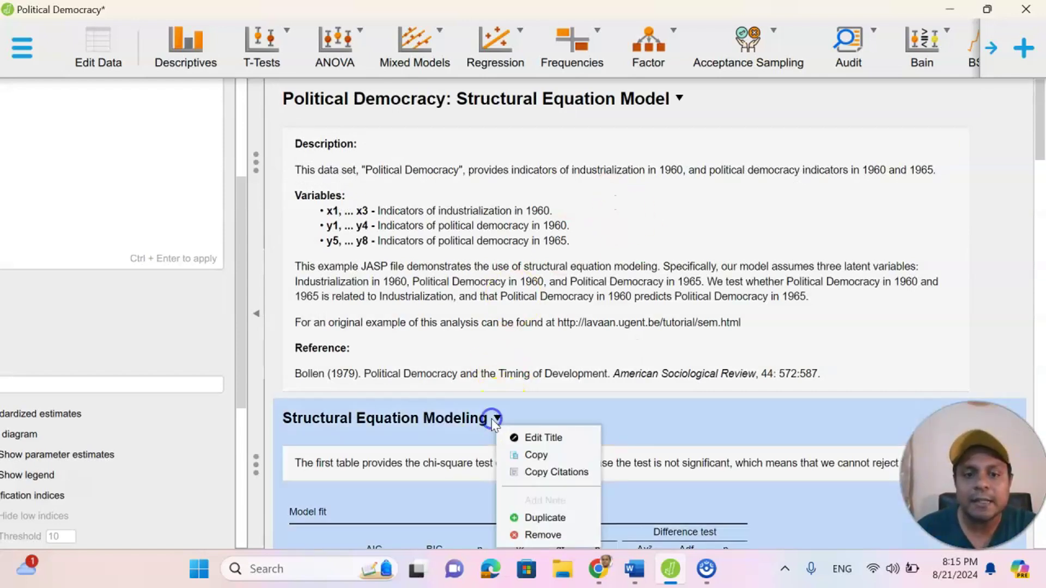
{"action": "left_click", "coordinate": [532, 456]}
{"action": "key", "text": "alt+Tab"}
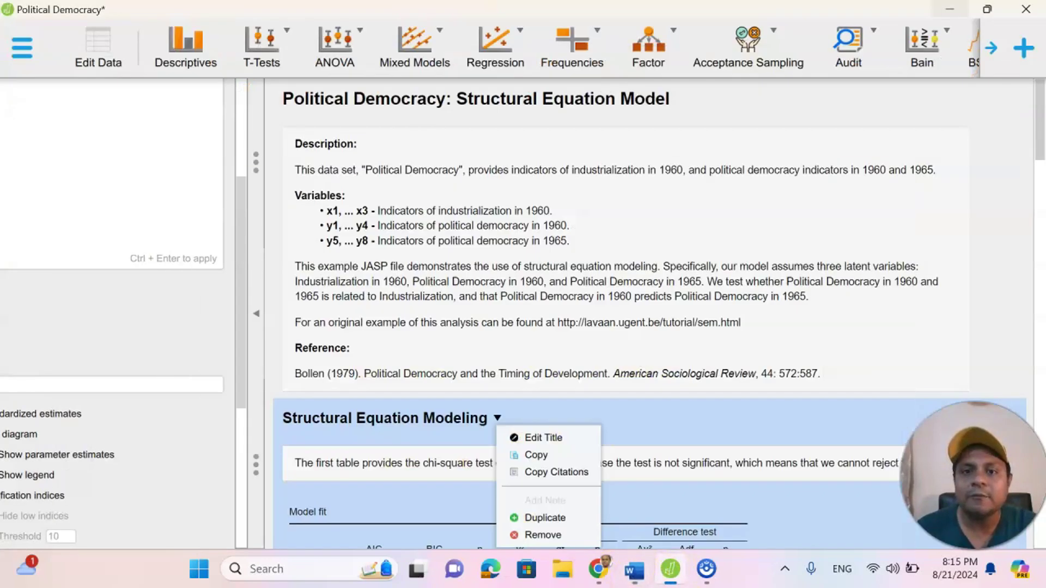
{"action": "key", "text": "alt+Tab"}
{"action": "key", "text": "alt+Tab"}
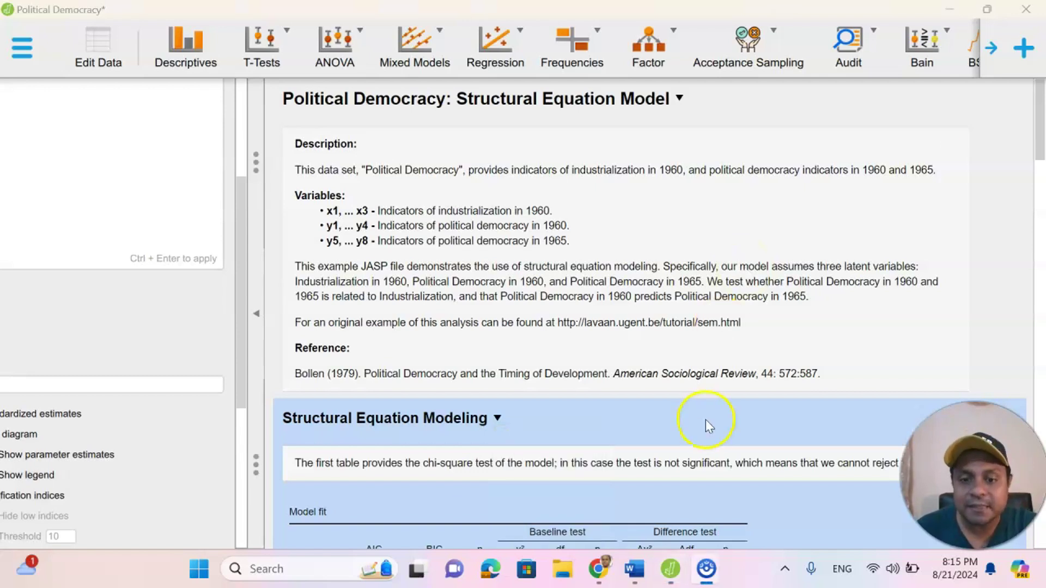
{"action": "left_click", "coordinate": [498, 418]}
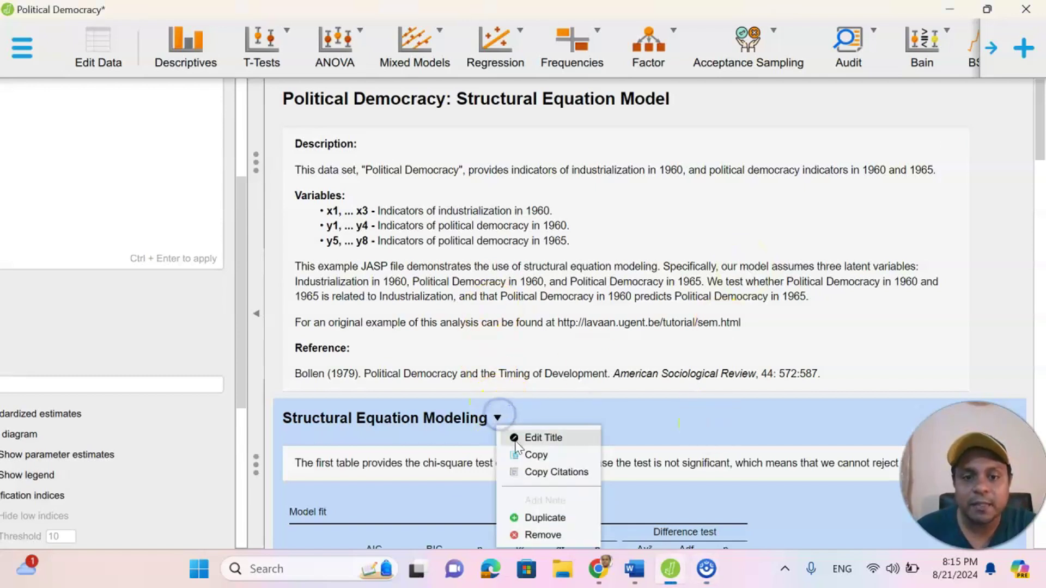
{"action": "left_click", "coordinate": [522, 455]}
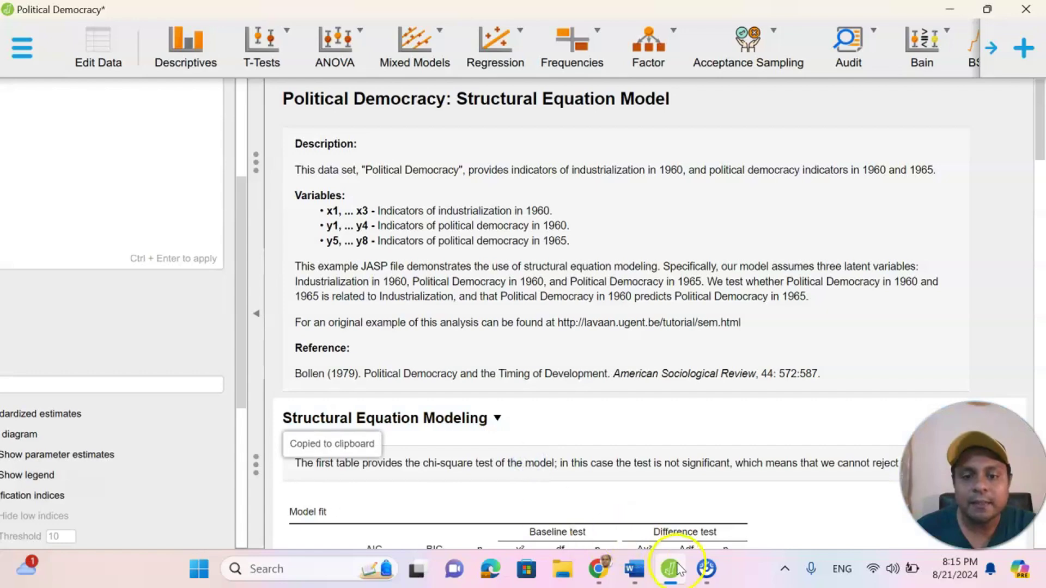
Switch to Word, create a blank document and paste the copied structural equation modeling results into it
{"action": "left_click", "coordinate": [634, 569]}
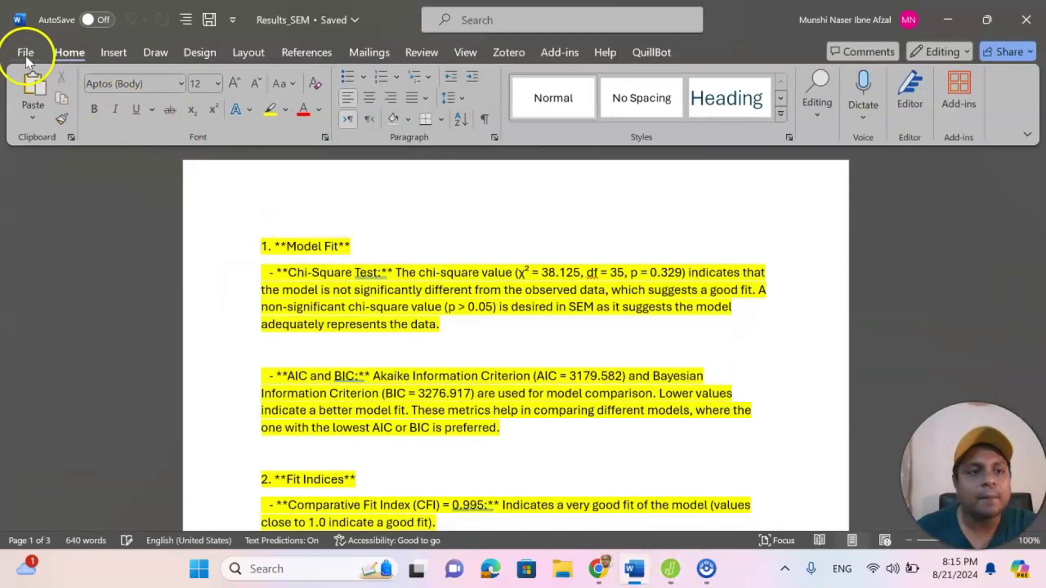
{"action": "left_click", "coordinate": [25, 56]}
{"action": "left_click", "coordinate": [198, 159]}
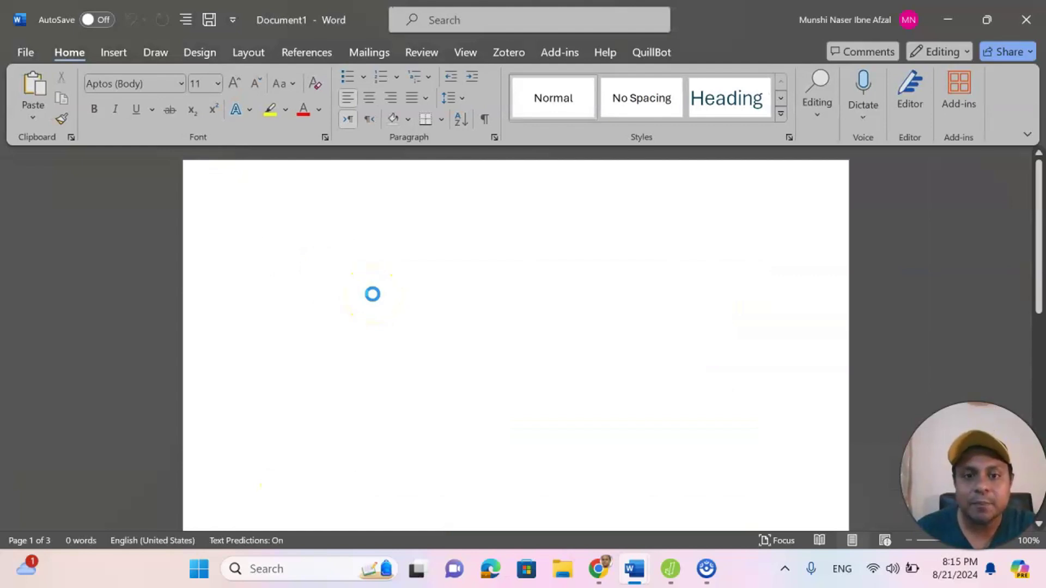
{"action": "key", "text": "ctrl+v"}
Look back over the pasted results and save the document to the Desktop as "Structural Equation Modeling_Chat_gpt"
{"action": "scroll", "coordinate": [397, 234], "scroll_direction": "up", "scroll_amount": 10}
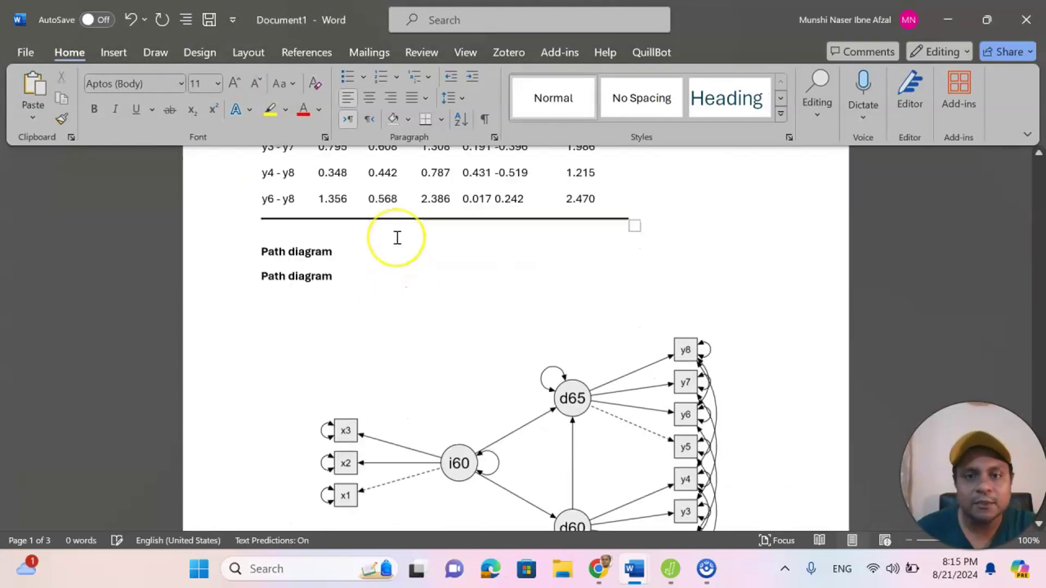
{"action": "scroll", "coordinate": [397, 238], "scroll_direction": "up", "scroll_amount": 15}
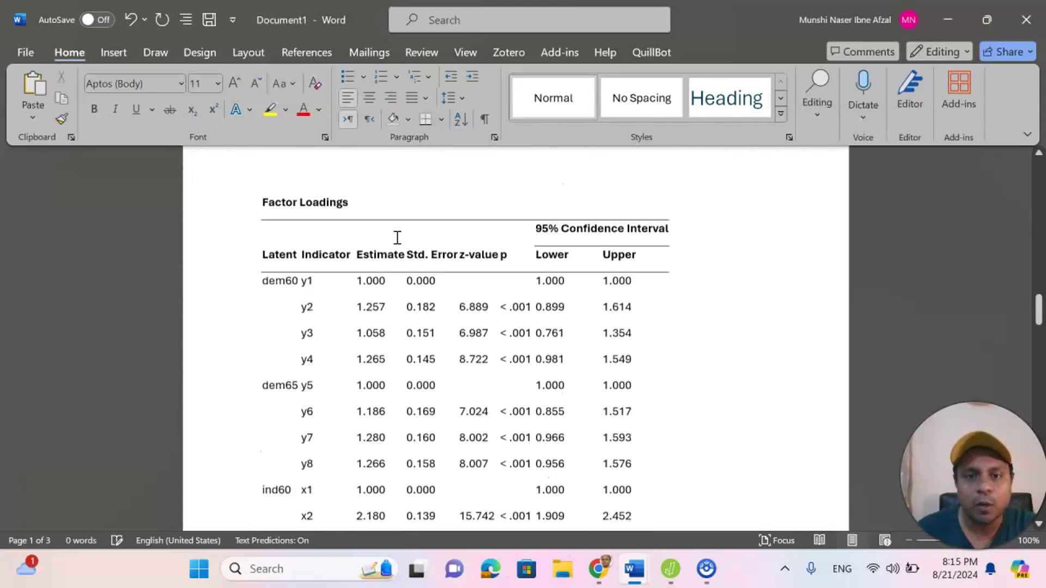
{"action": "scroll", "coordinate": [397, 238], "scroll_direction": "up", "scroll_amount": 15}
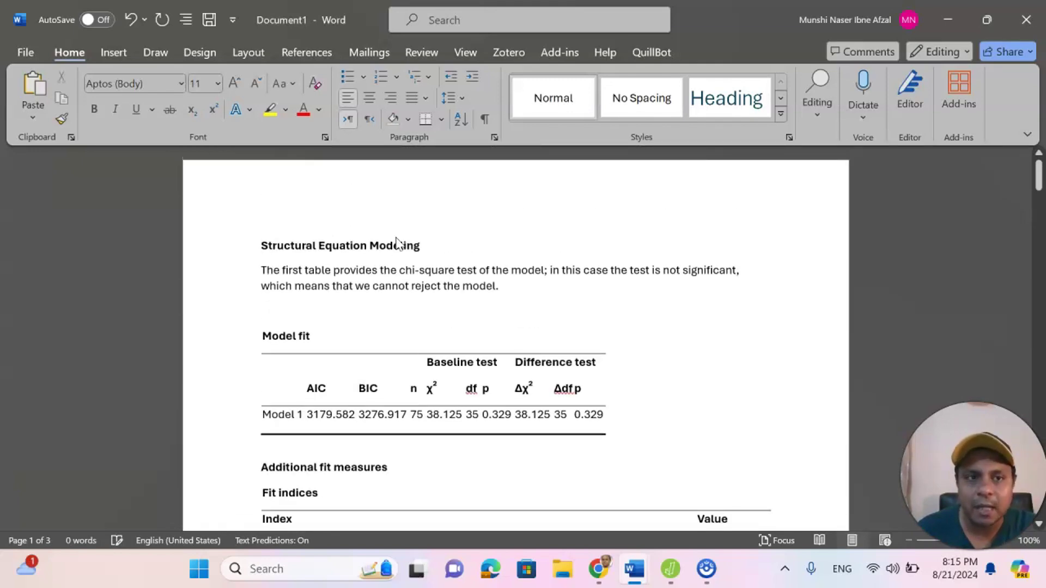
{"action": "left_click", "coordinate": [207, 21]}
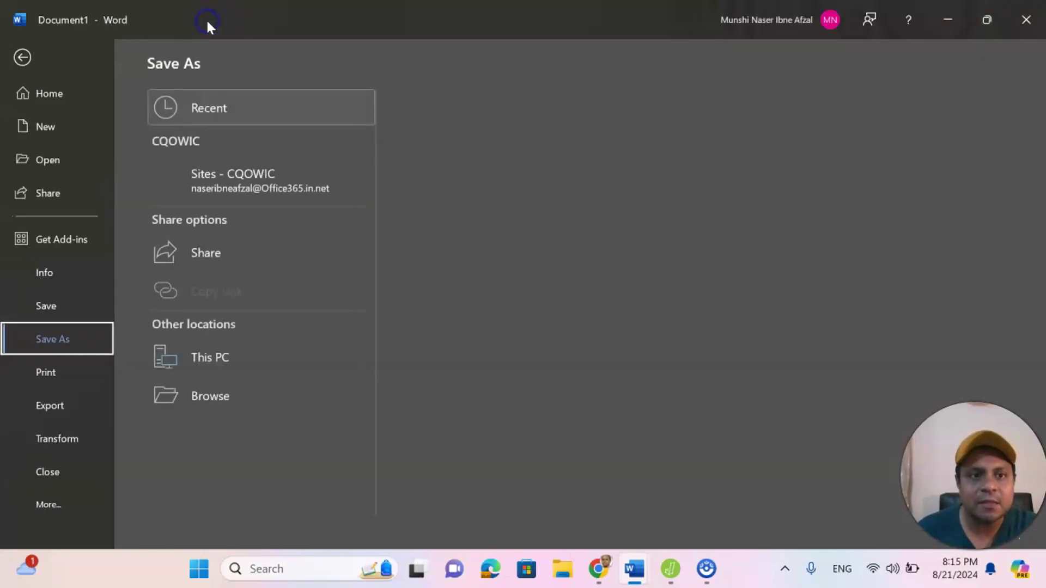
{"action": "left_click", "coordinate": [45, 308]}
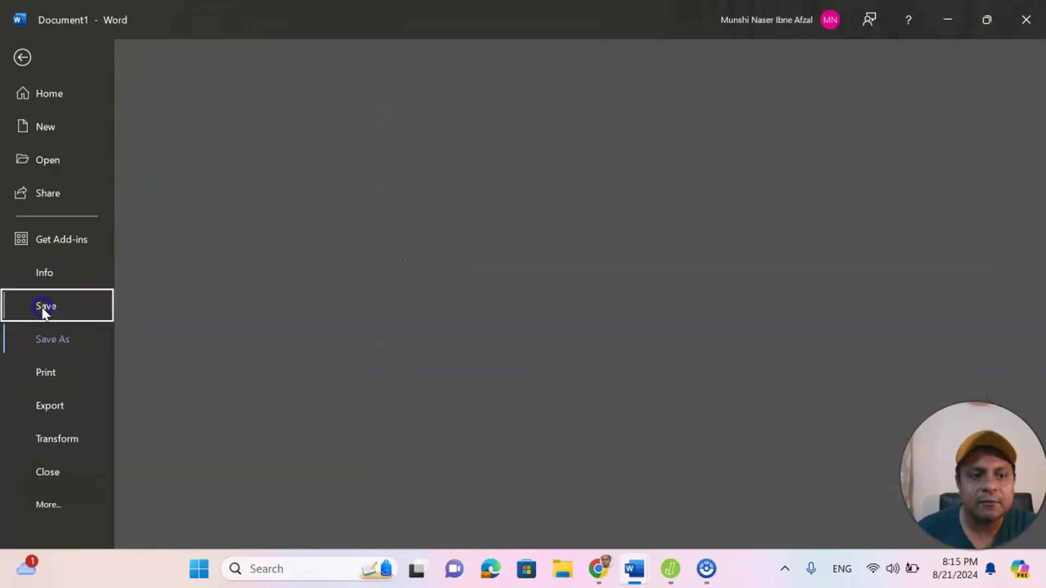
{"action": "left_click", "coordinate": [207, 436]}
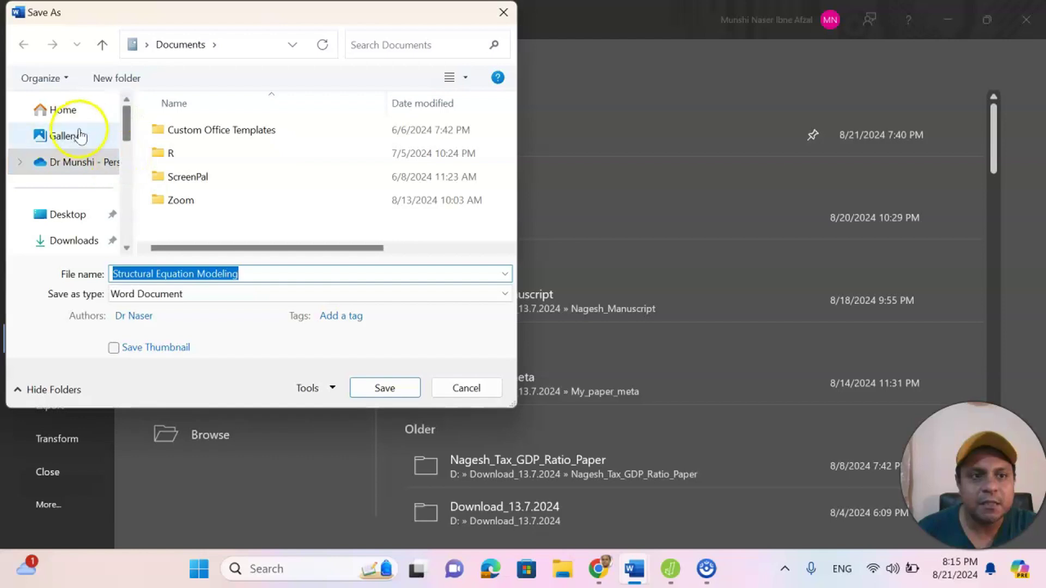
{"action": "left_click", "coordinate": [65, 218]}
{"action": "left_click", "coordinate": [248, 270]}
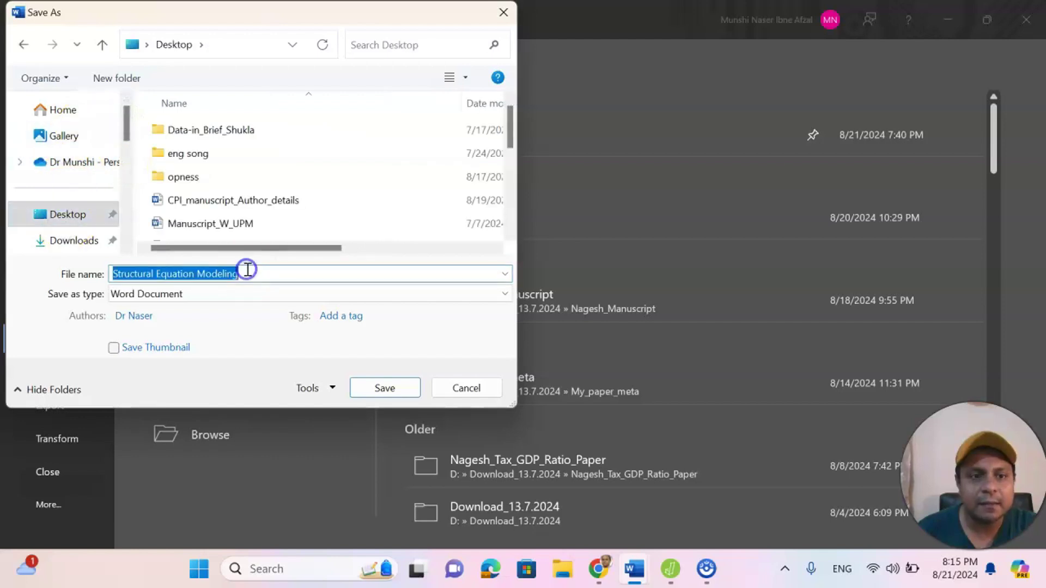
{"action": "left_click", "coordinate": [247, 270]}
{"action": "type", "text": "_Chat_gpt"}
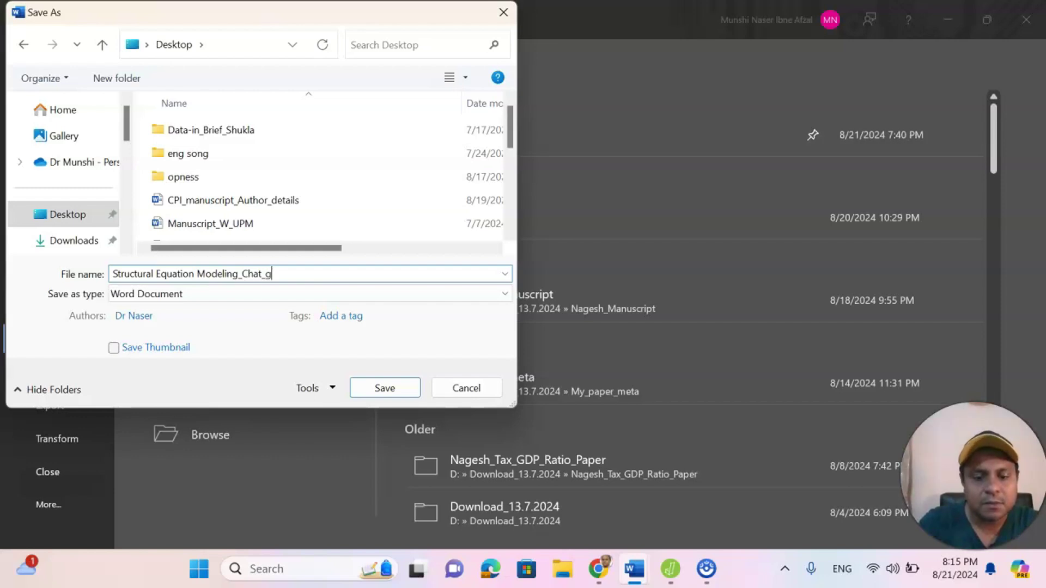
{"action": "left_click", "coordinate": [362, 384]}
Switch to ChatGPT in Chrome and attach the Word file "Structural Equation Modeling_Chat_gpt" from the Desktop to a new message
{"action": "left_click", "coordinate": [600, 567]}
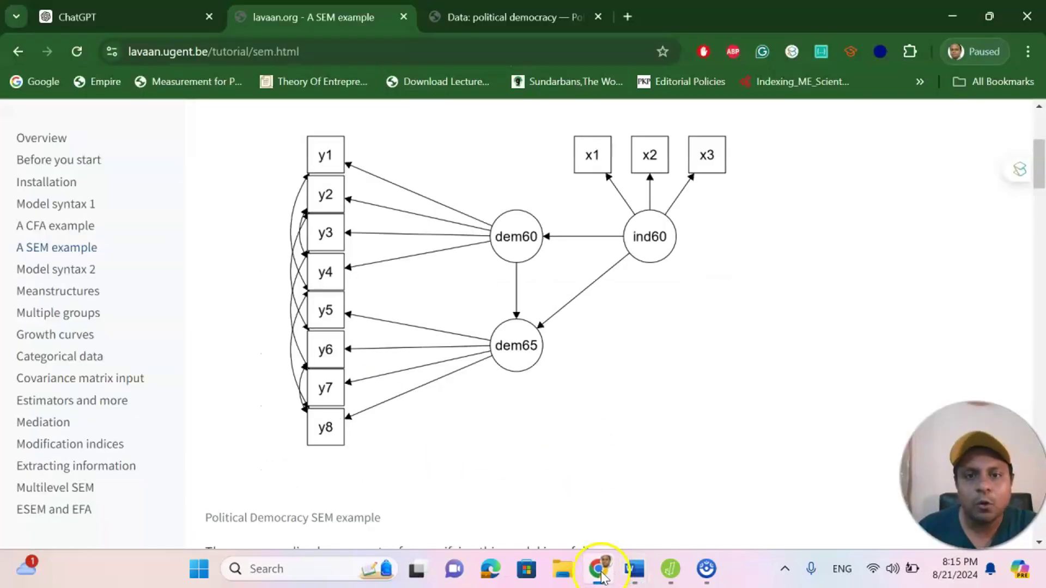
{"action": "left_click", "coordinate": [125, 16]}
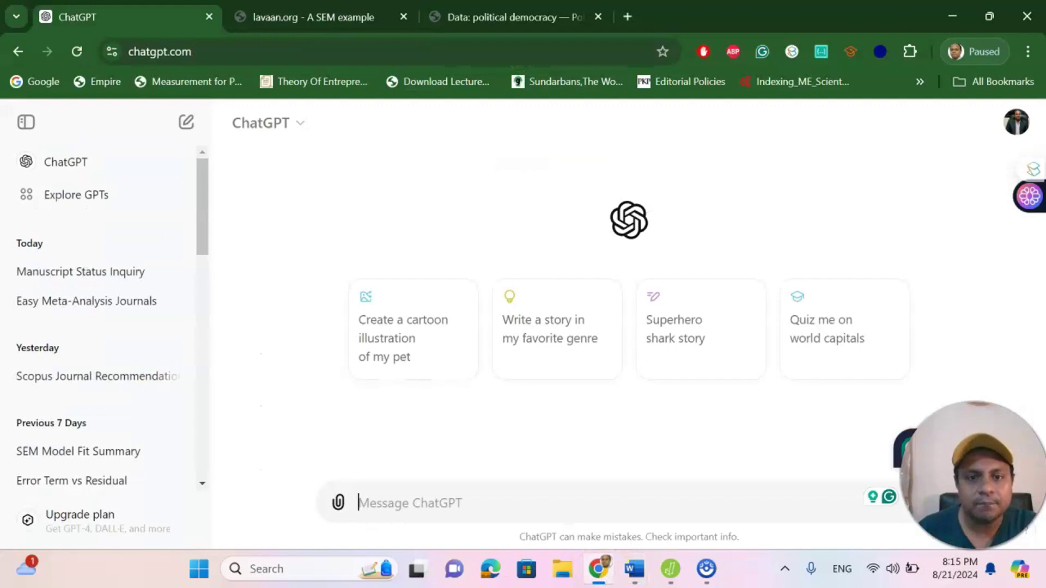
{"action": "left_click", "coordinate": [338, 504]}
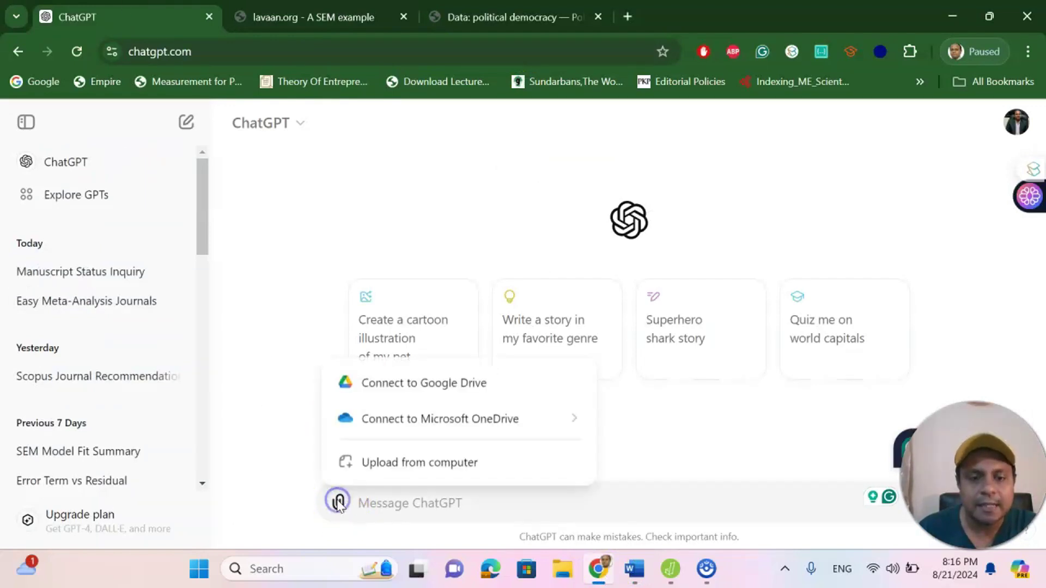
{"action": "left_click", "coordinate": [364, 466]}
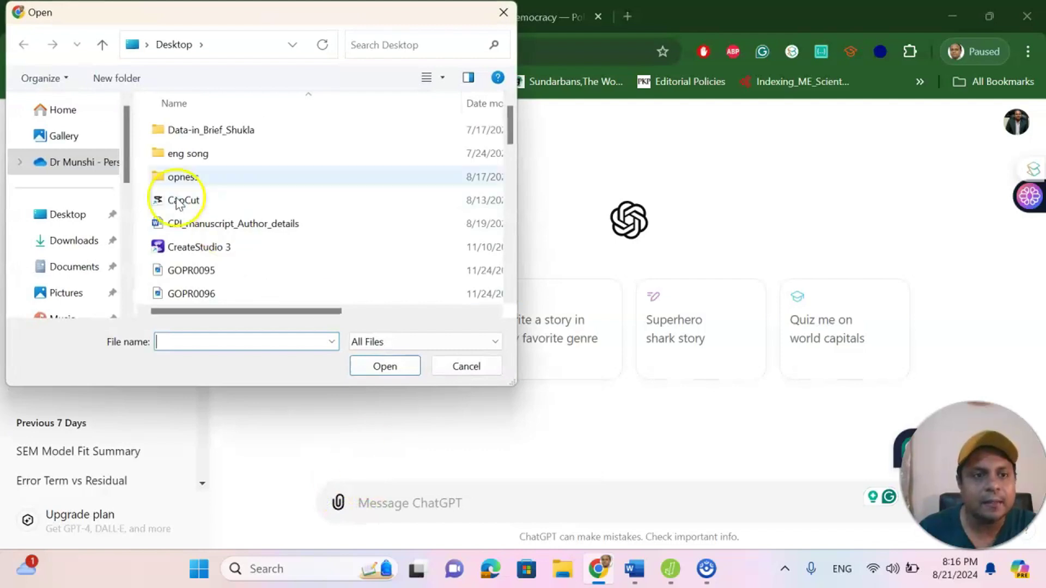
{"action": "left_click", "coordinate": [76, 217]}
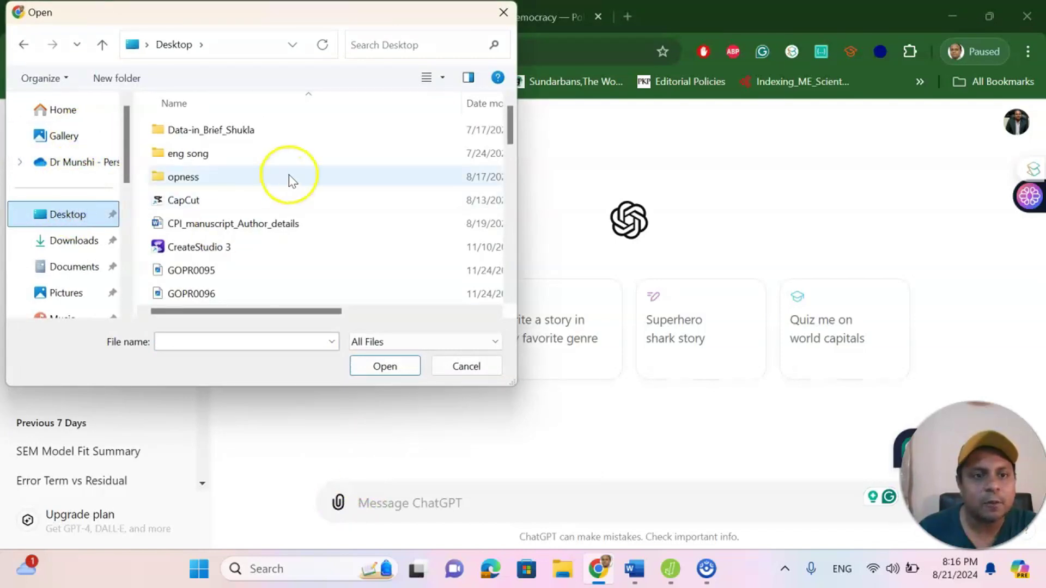
{"action": "scroll", "coordinate": [289, 180], "scroll_direction": "down", "scroll_amount": 3}
{"action": "scroll", "coordinate": [292, 180], "scroll_direction": "down", "scroll_amount": 4}
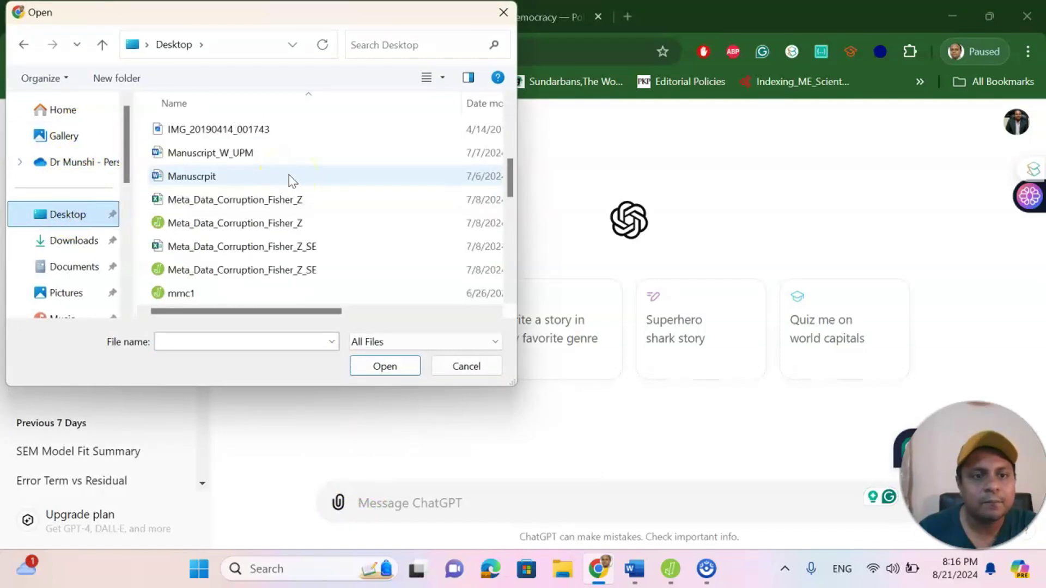
{"action": "scroll", "coordinate": [292, 182], "scroll_direction": "down", "scroll_amount": 1}
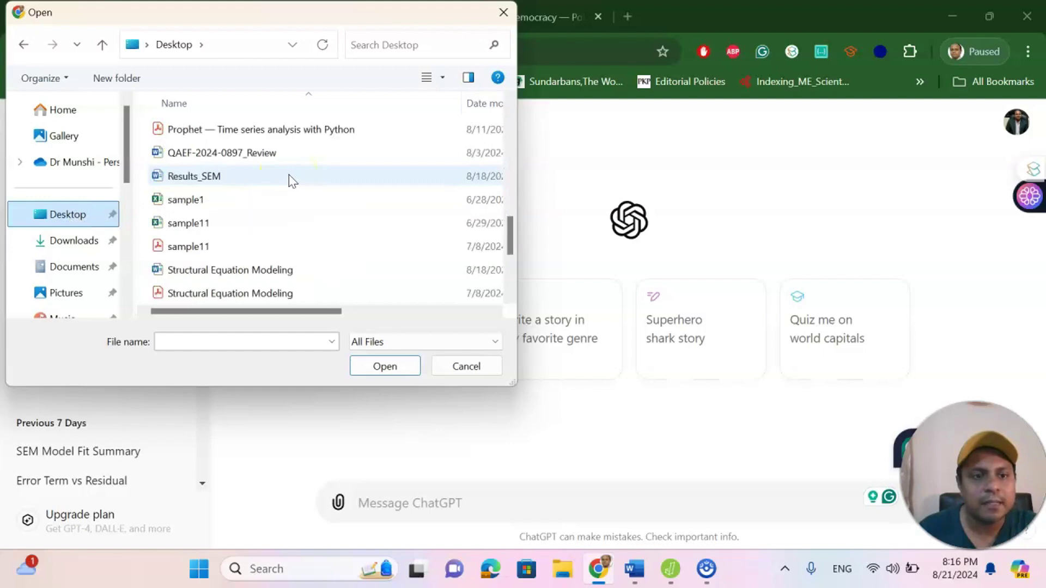
{"action": "scroll", "coordinate": [290, 180], "scroll_direction": "down", "scroll_amount": 1}
{"action": "left_click", "coordinate": [294, 246]}
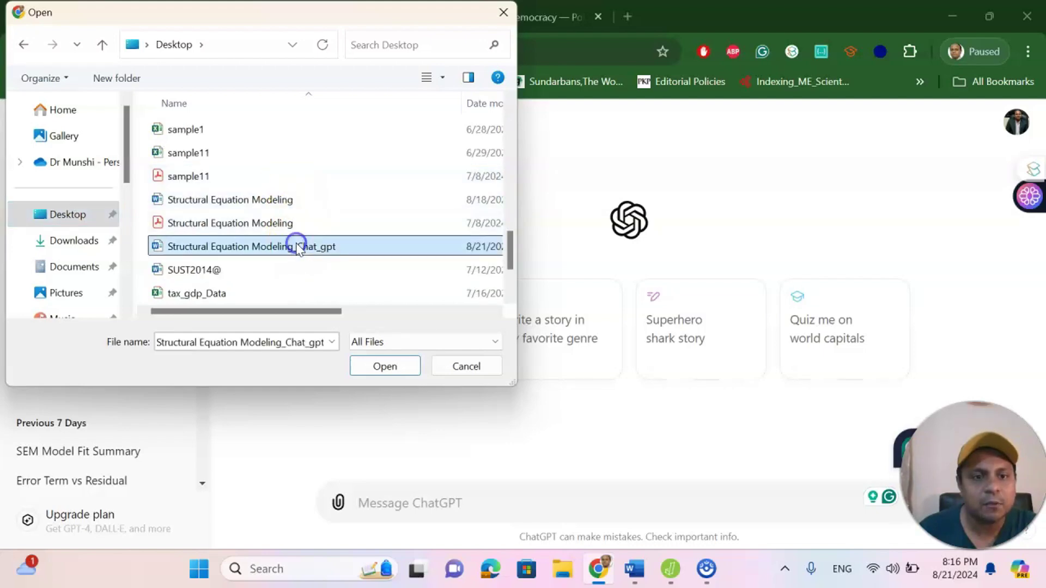
{"action": "left_click", "coordinate": [385, 367]}
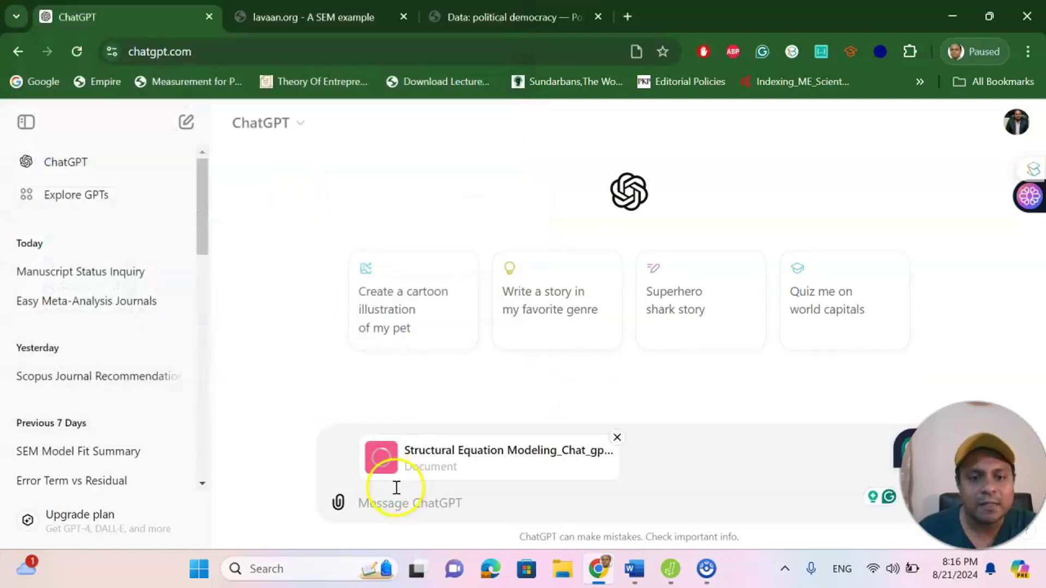
Ask ChatGPT "Can you explain the results of all the tables" and read its explanation of the attached document
{"action": "left_click", "coordinate": [397, 488]}
{"action": "type", "text": "Can"}
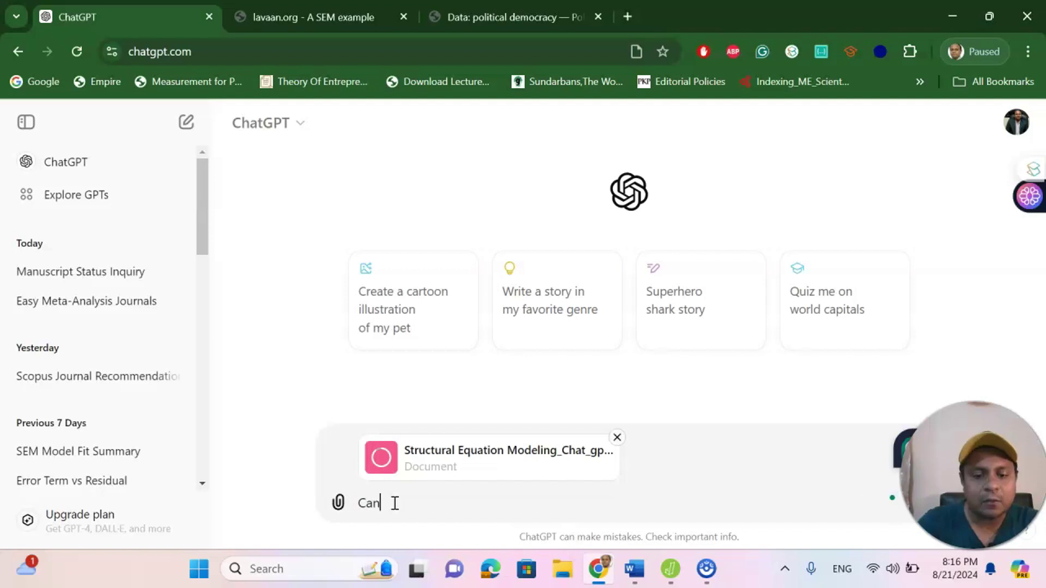
{"action": "type", "text": " you ex"}
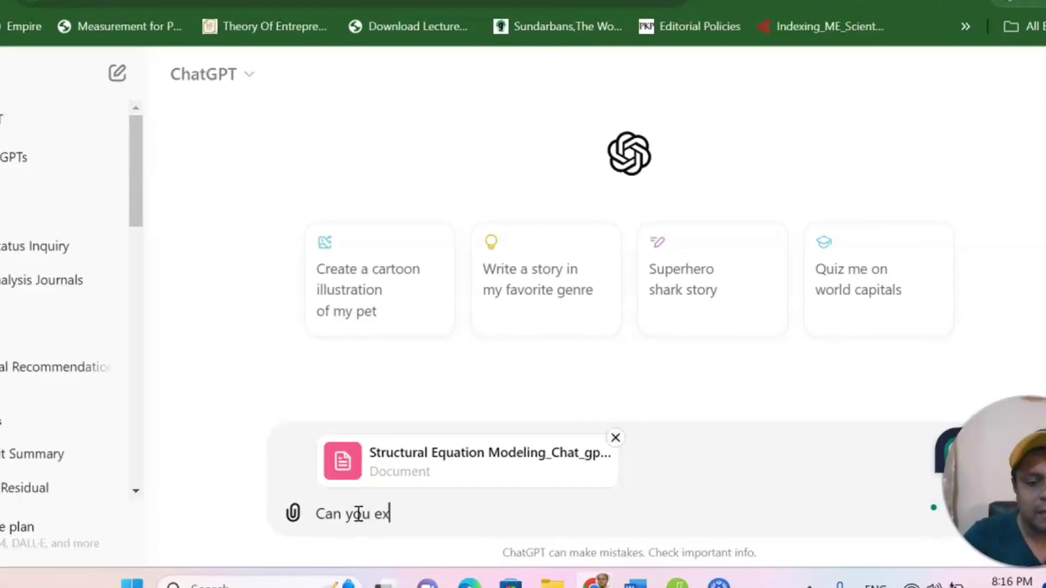
{"action": "type", "text": "pla"}
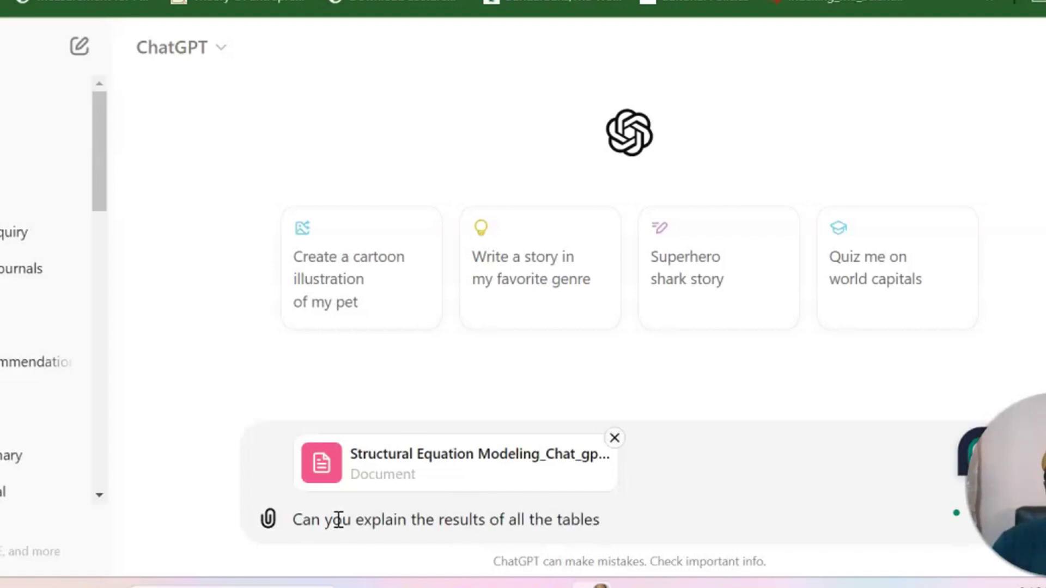
{"action": "key", "text": "Return"}
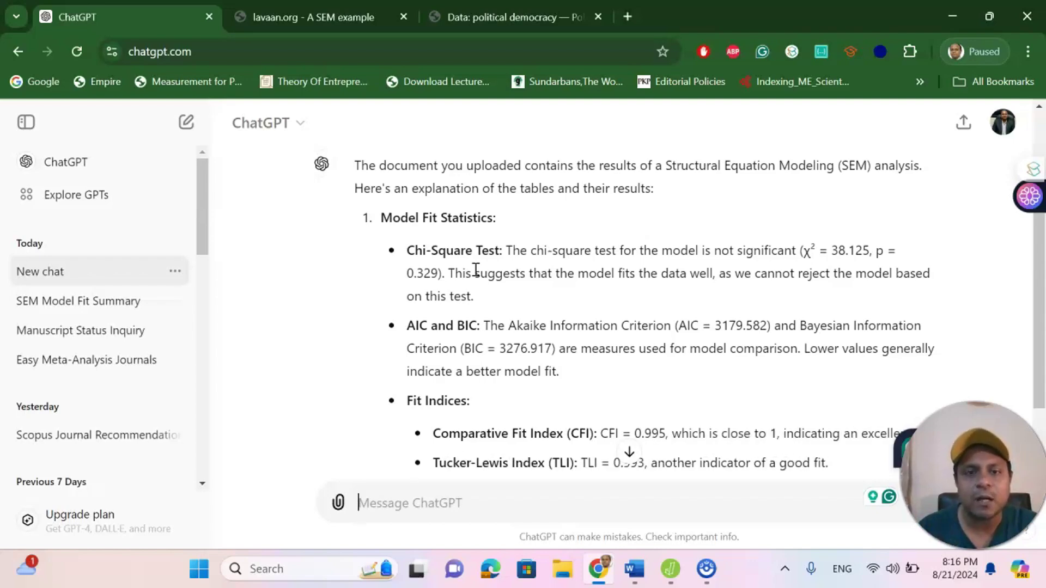
{"action": "scroll", "coordinate": [476, 271], "scroll_direction": "down", "scroll_amount": 3}
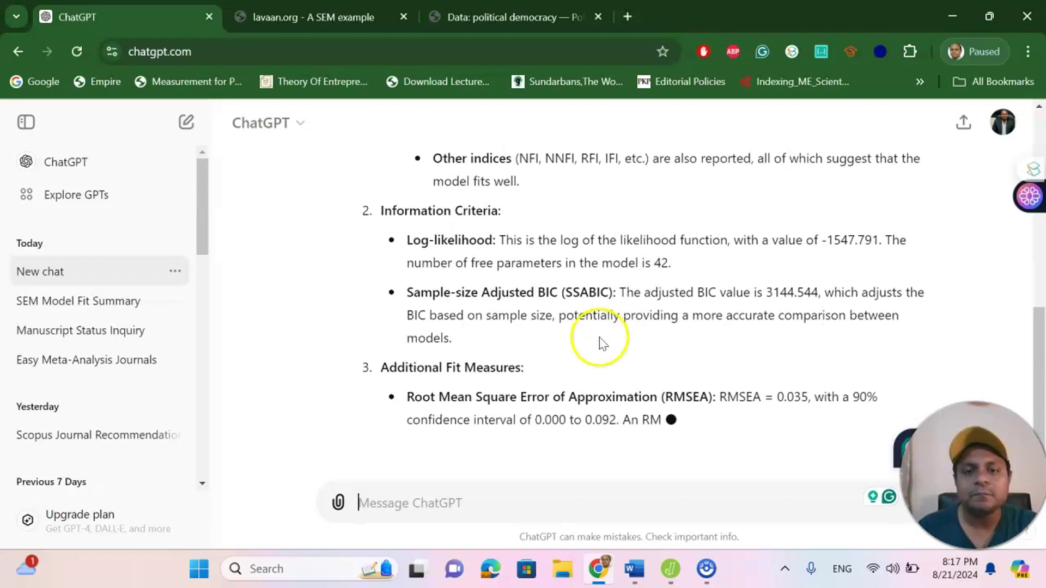
Switch to the Results_SEM document in Word and read the explanations from model fit and fit indices through the regression coefficients
{"action": "mouse_move", "coordinate": [635, 569]}
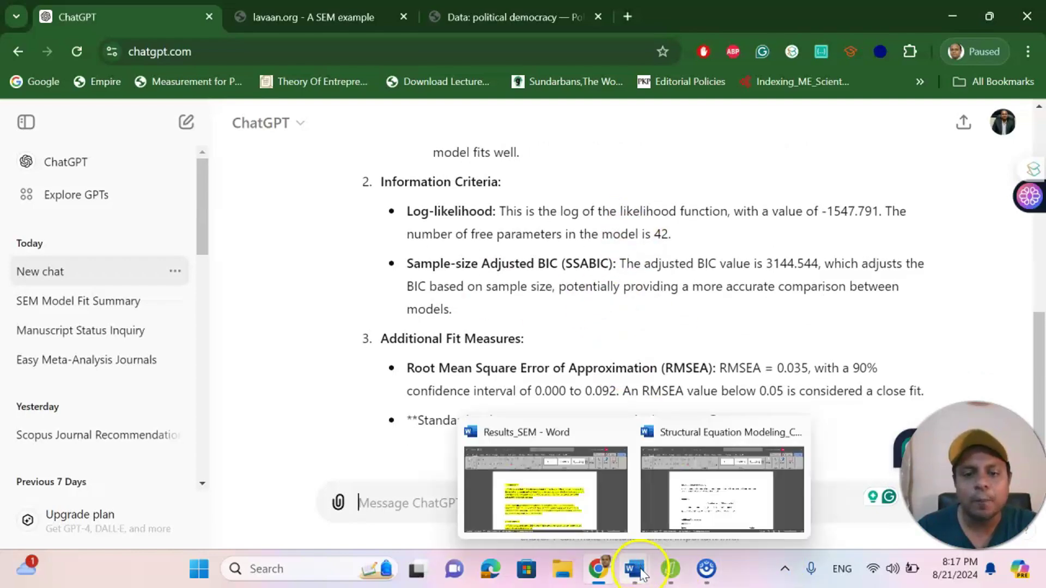
{"action": "left_click", "coordinate": [582, 516]}
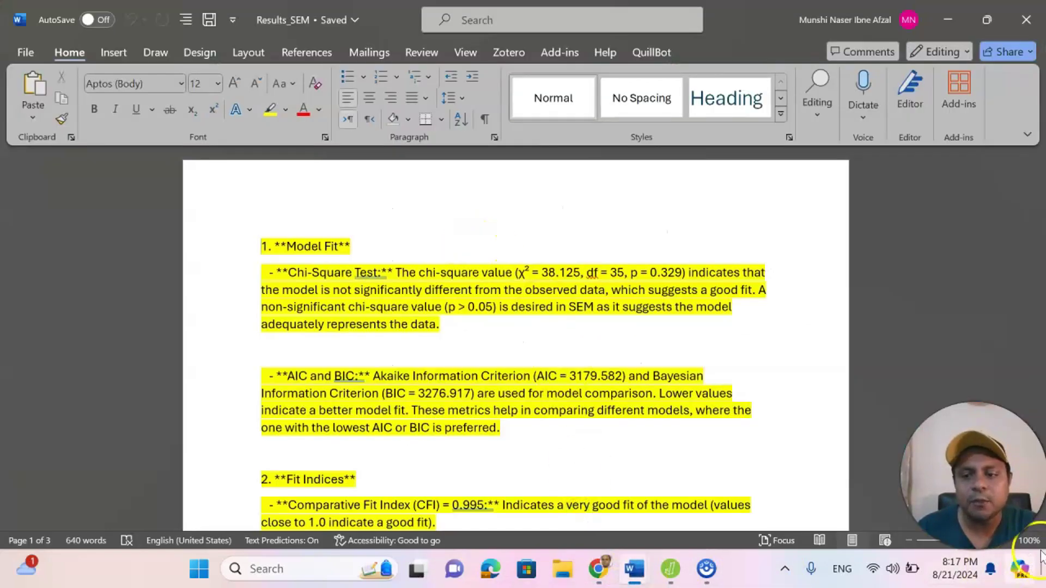
{"action": "scroll", "coordinate": [516, 304], "scroll_direction": "down", "scroll_amount": 1}
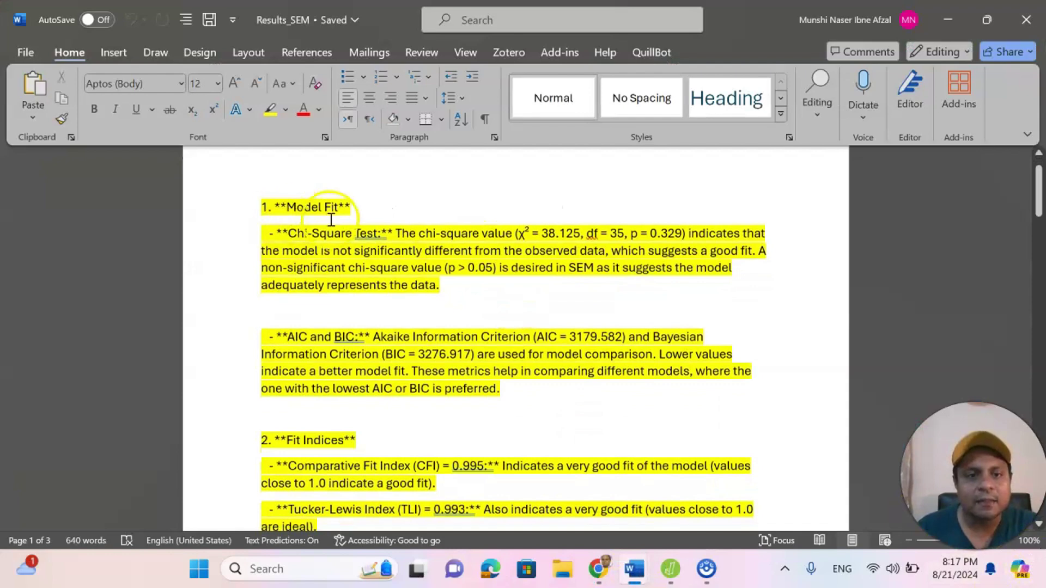
{"action": "scroll", "coordinate": [542, 264], "scroll_direction": "down", "scroll_amount": 1}
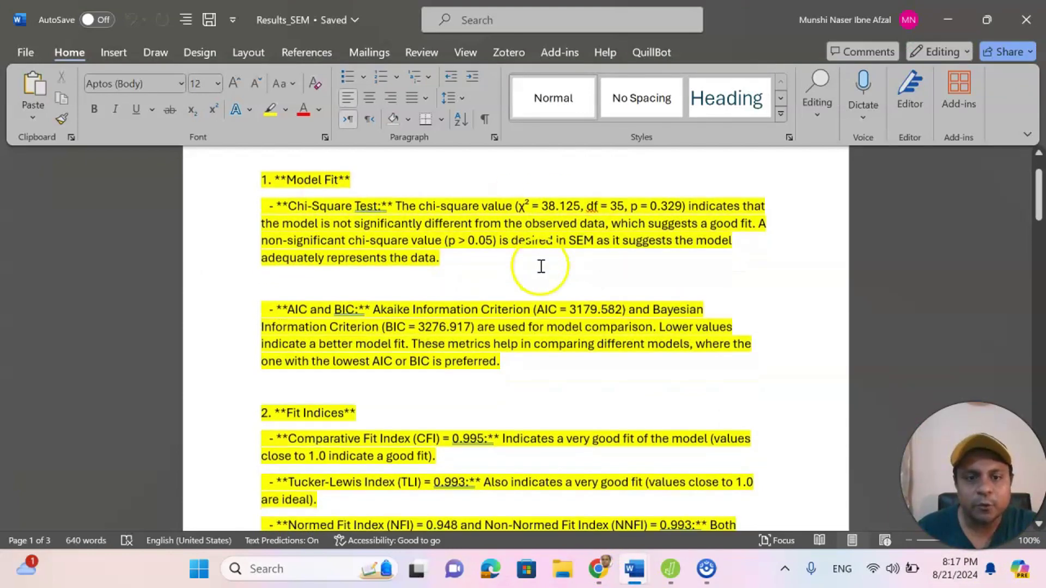
{"action": "scroll", "coordinate": [336, 309], "scroll_direction": "down", "scroll_amount": 4}
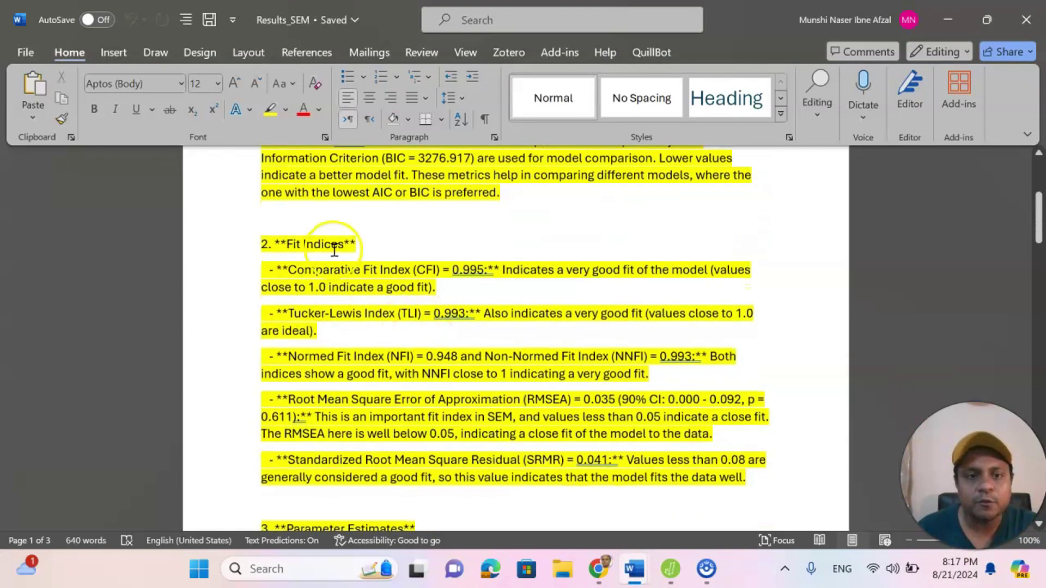
{"action": "scroll", "coordinate": [331, 245], "scroll_direction": "down", "scroll_amount": 2}
{"action": "scroll", "coordinate": [335, 250], "scroll_direction": "down", "scroll_amount": 15}
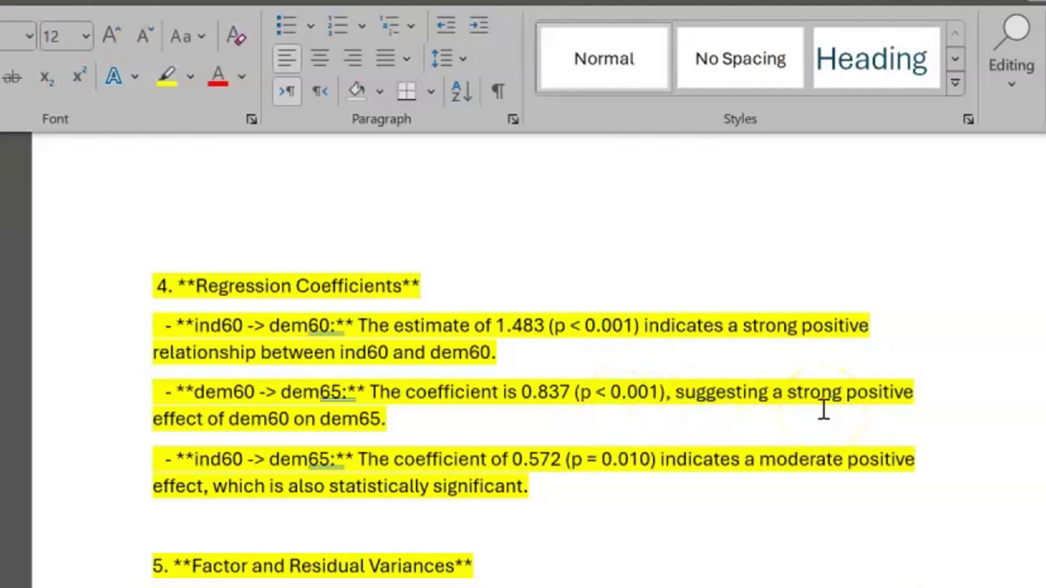
{"action": "scroll", "coordinate": [823, 410], "scroll_direction": "down", "scroll_amount": 1}
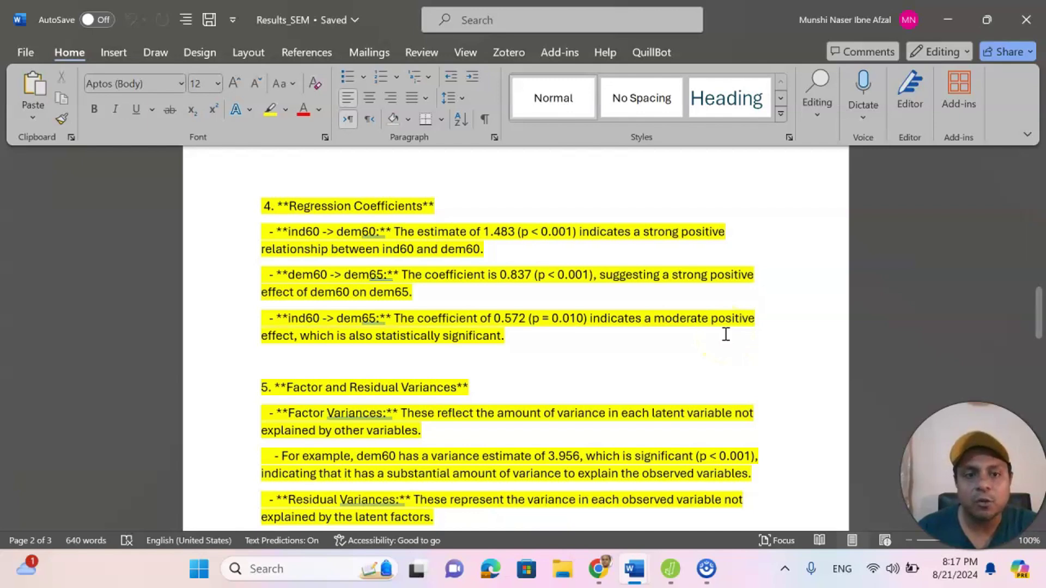
Go back to the model fit section of Results_SEM and skim the interpretation down to the factor and residual variances
{"action": "scroll", "coordinate": [726, 334], "scroll_direction": "up", "scroll_amount": 1}
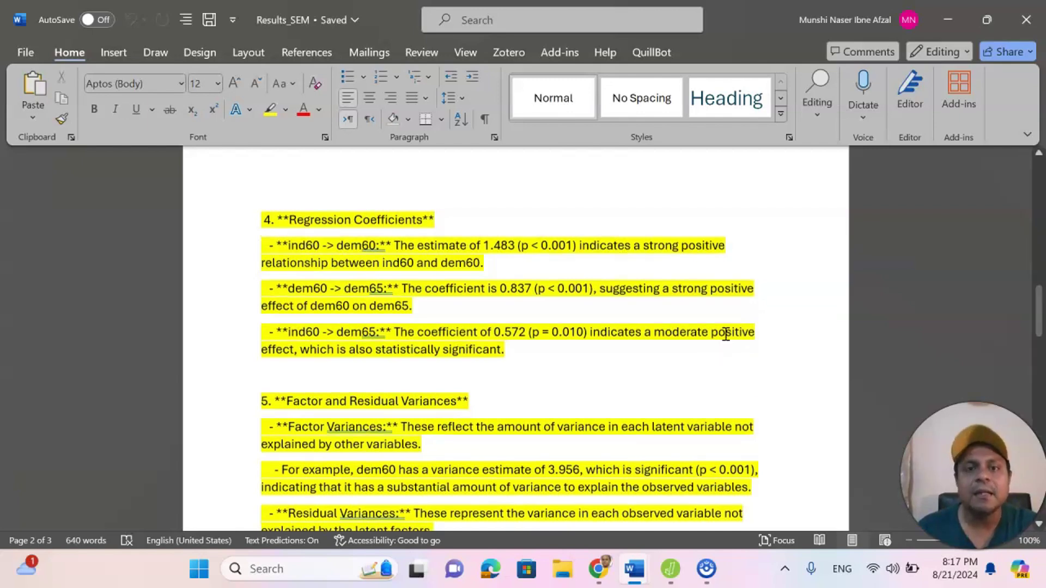
{"action": "scroll", "coordinate": [725, 334], "scroll_direction": "up", "scroll_amount": 5}
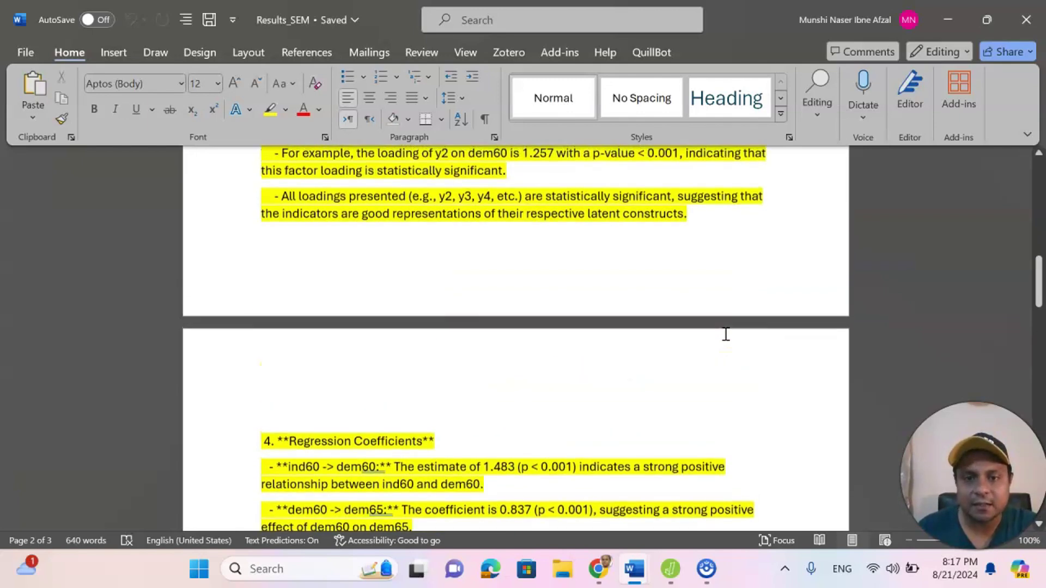
{"action": "scroll", "coordinate": [726, 334], "scroll_direction": "up", "scroll_amount": 2}
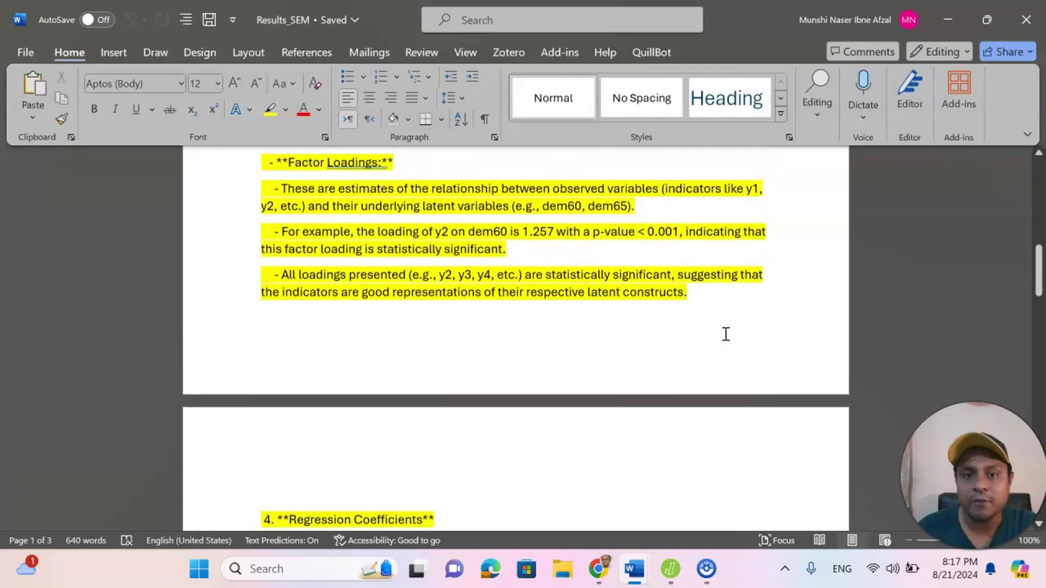
{"action": "scroll", "coordinate": [726, 334], "scroll_direction": "up", "scroll_amount": 14}
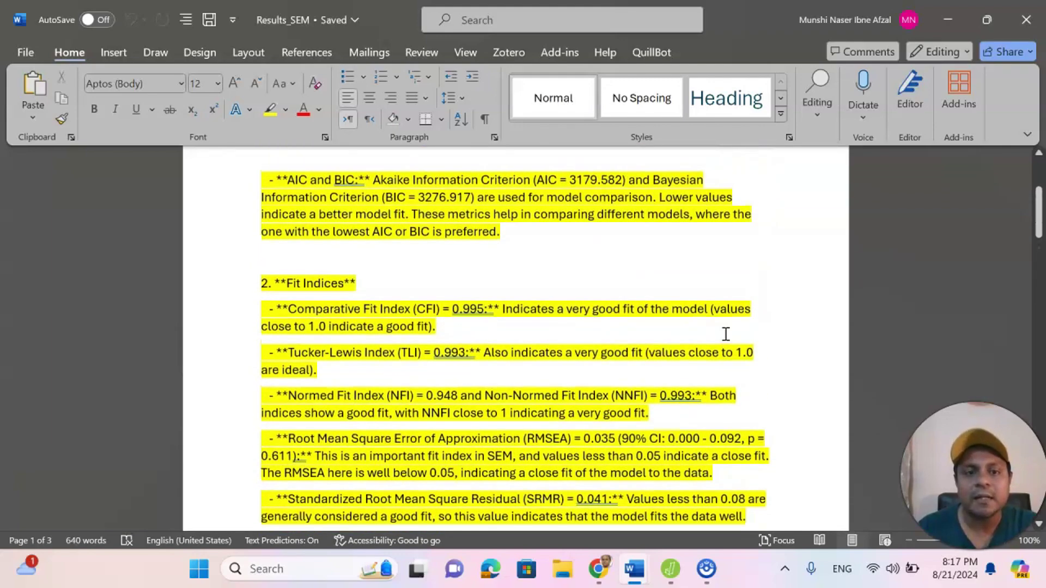
{"action": "left_click", "coordinate": [636, 349]}
{"action": "scroll", "coordinate": [507, 312], "scroll_direction": "up", "scroll_amount": 3}
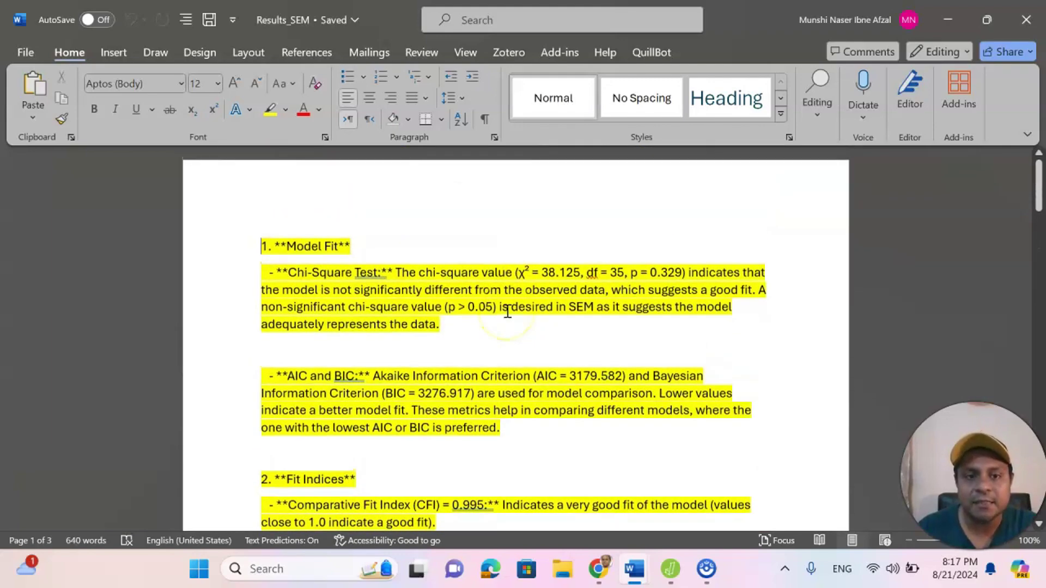
{"action": "scroll", "coordinate": [508, 311], "scroll_direction": "down", "scroll_amount": 20}
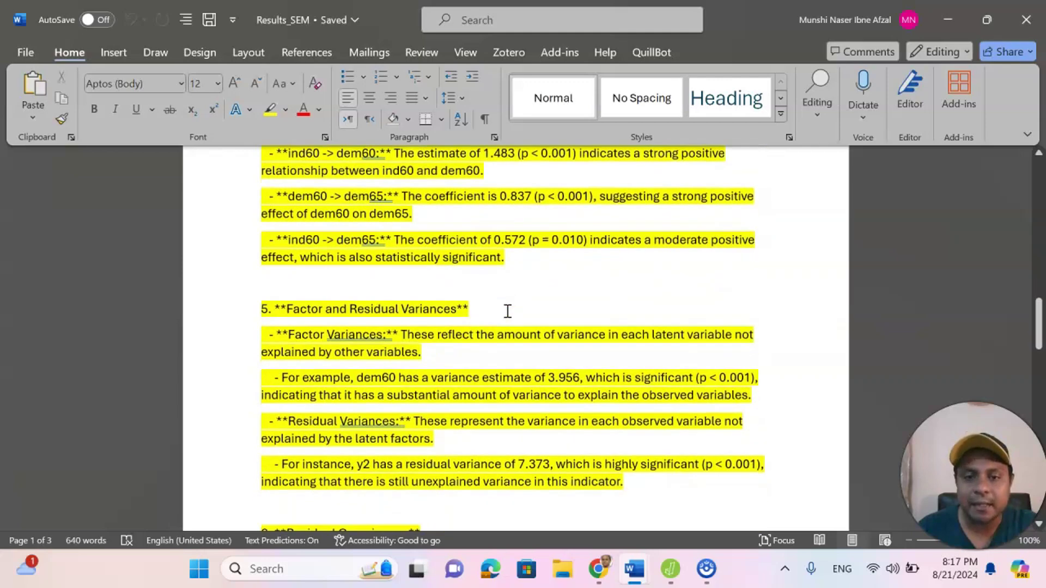
Read the conclusion of Results_SEM in Word, and switch to ChatGPT in Chrome to skim its explanation from the fit measures to the overall summary
{"action": "scroll", "coordinate": [507, 311], "scroll_direction": "down", "scroll_amount": 5}
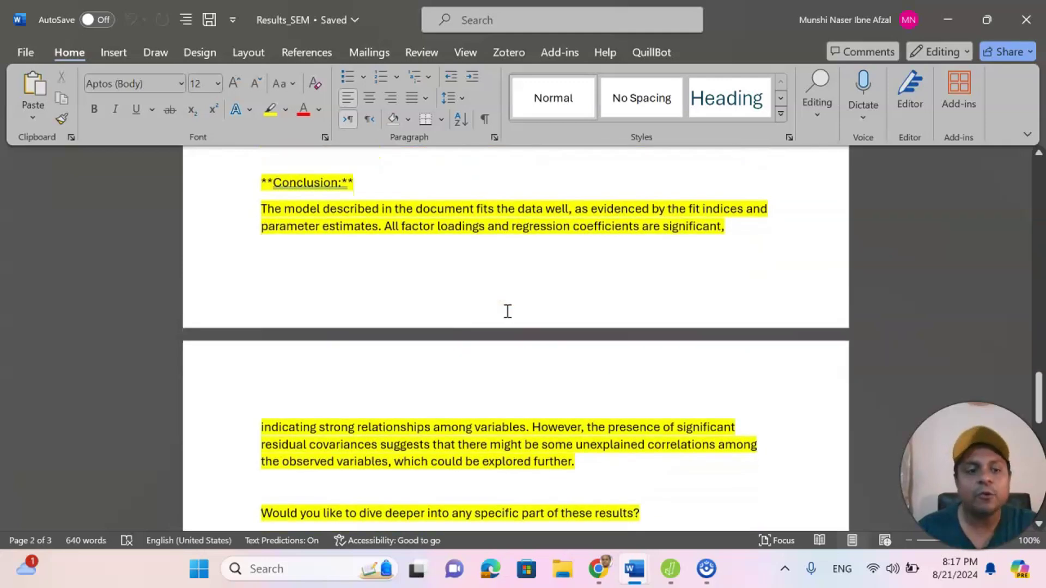
{"action": "left_click", "coordinate": [601, 570]}
{"action": "scroll", "coordinate": [612, 319], "scroll_direction": "up", "scroll_amount": 15}
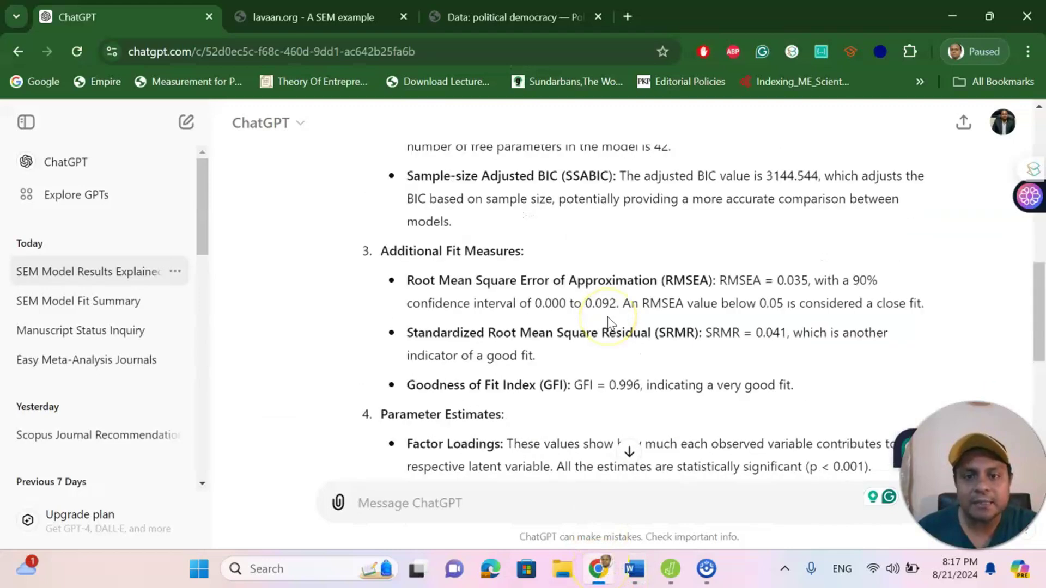
{"action": "scroll", "coordinate": [609, 317], "scroll_direction": "down", "scroll_amount": 15}
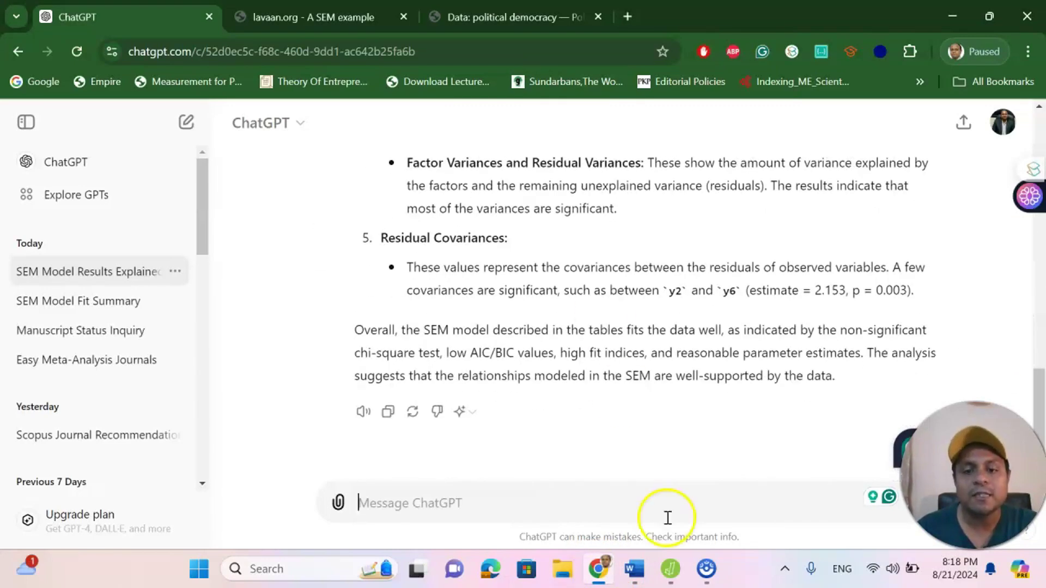
Check the Political Democracy output in JASP briefly, and return to ChatGPT to review its explanation from model fit statistics through residual covariances
{"action": "left_click", "coordinate": [670, 567]}
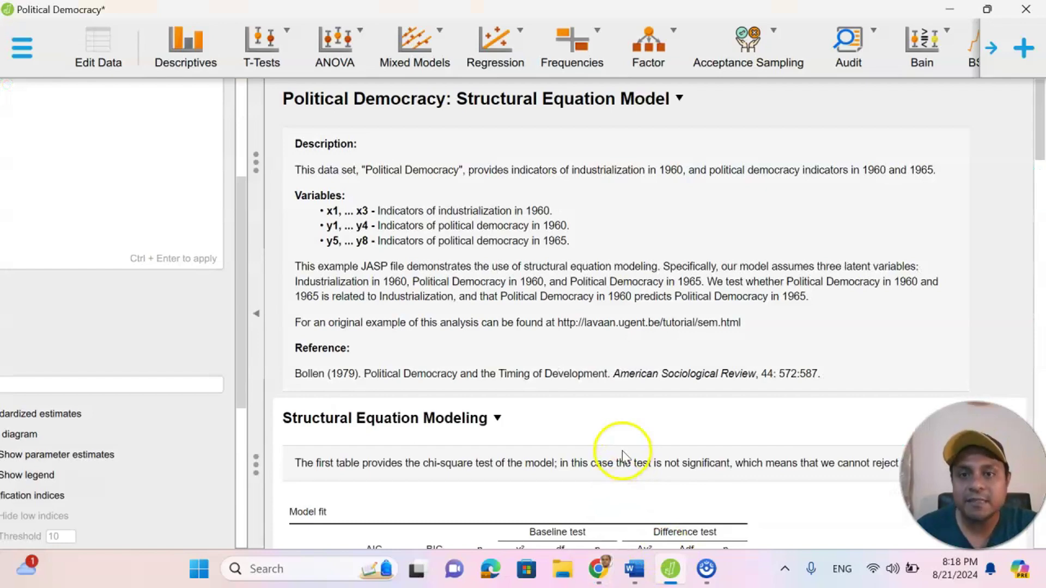
{"action": "left_click", "coordinate": [672, 569]}
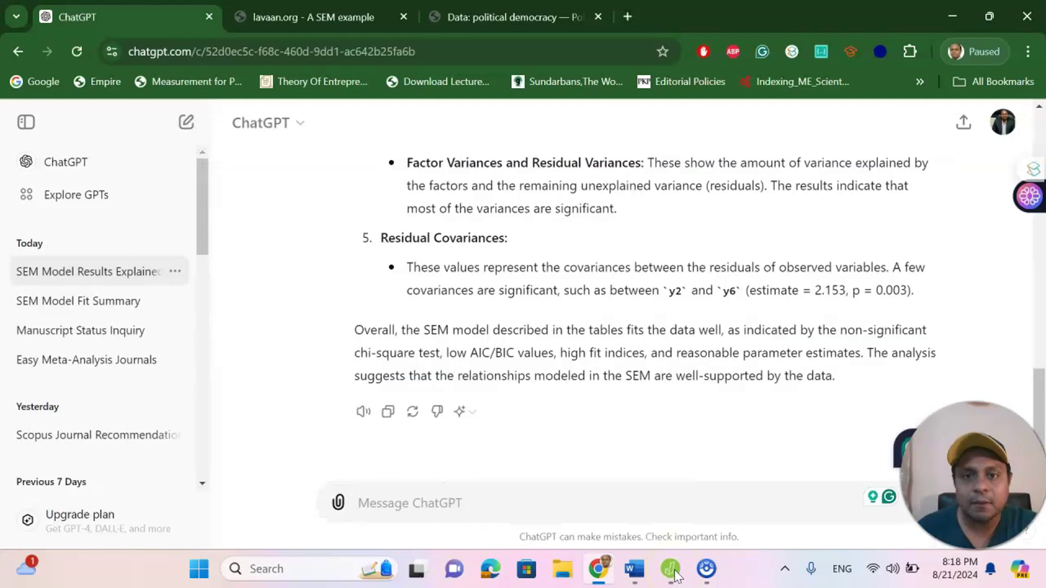
{"action": "scroll", "coordinate": [589, 393], "scroll_direction": "up", "scroll_amount": 5}
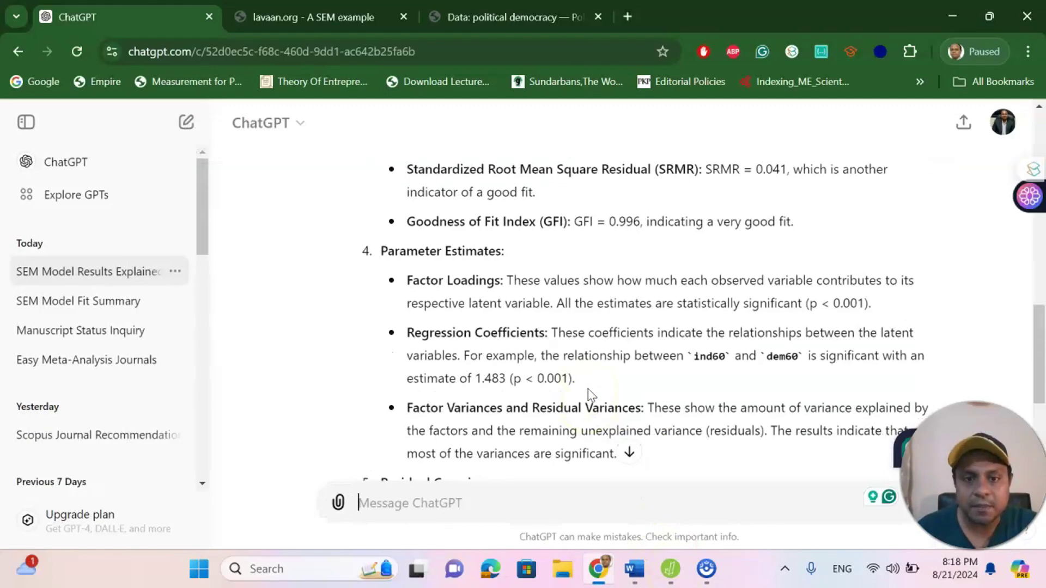
{"action": "scroll", "coordinate": [588, 392], "scroll_direction": "up", "scroll_amount": 10}
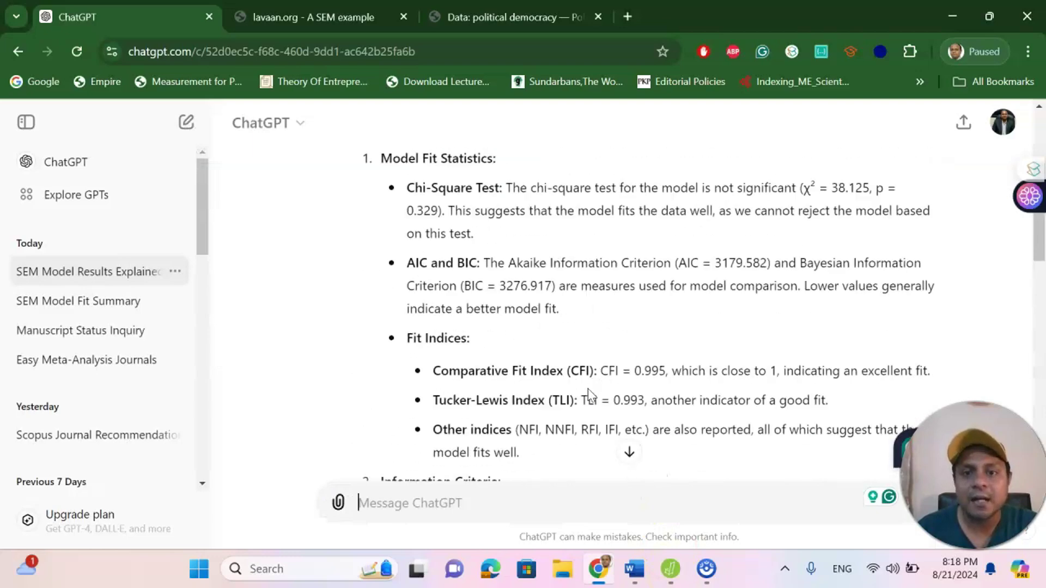
{"action": "scroll", "coordinate": [589, 389], "scroll_direction": "down", "scroll_amount": 15}
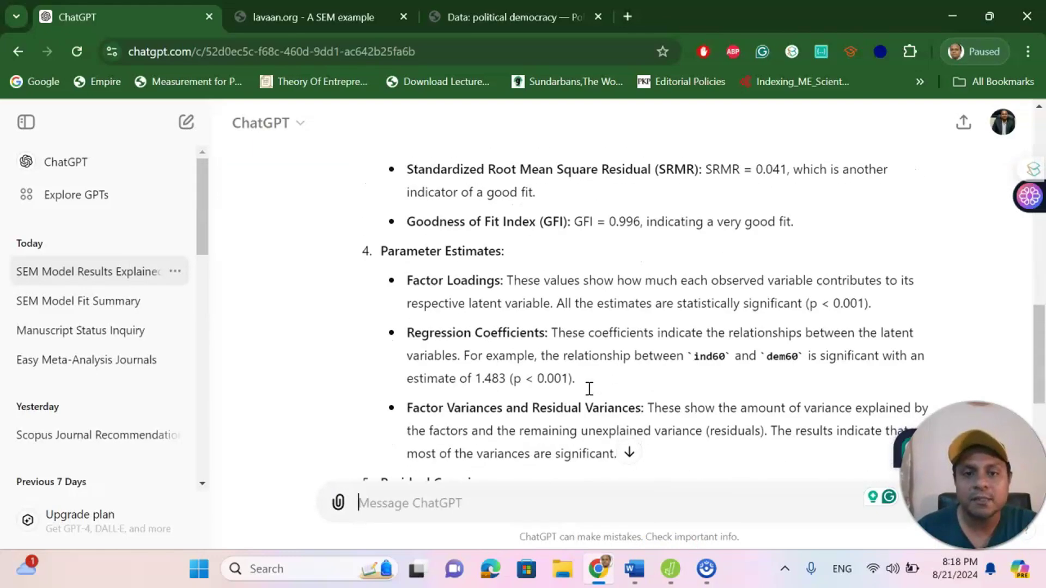
{"action": "scroll", "coordinate": [590, 394], "scroll_direction": "down", "scroll_amount": 1}
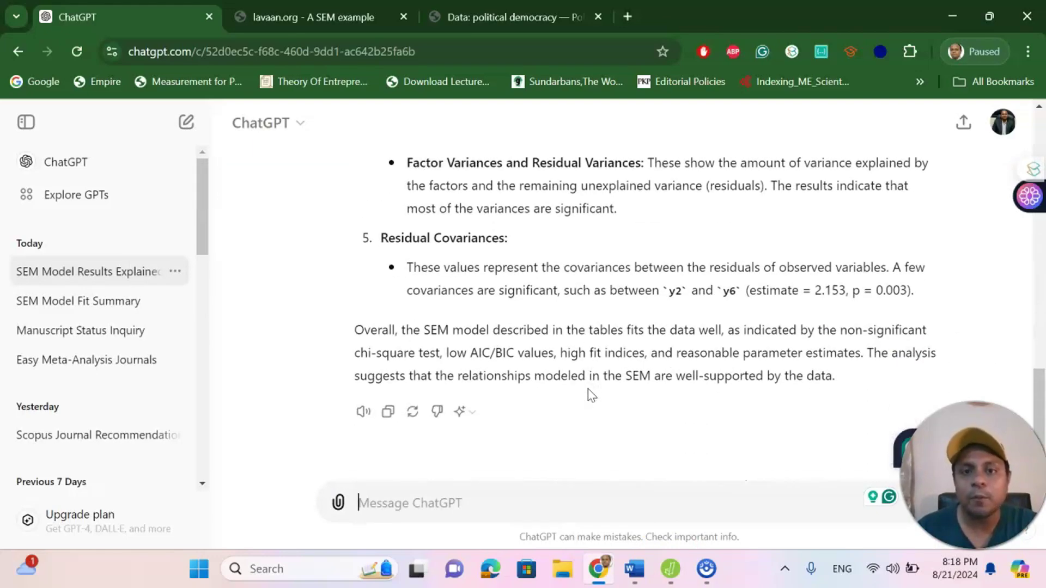